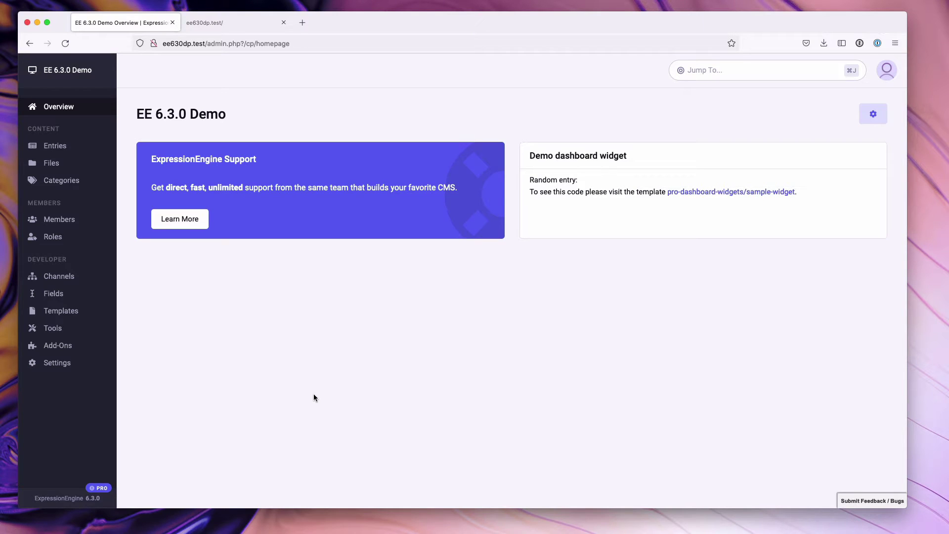
- Start adding a new field from Demo Channel's field list
{"action": "left_click", "coordinate": [58, 275]}
{"action": "left_click", "coordinate": [455, 203]}
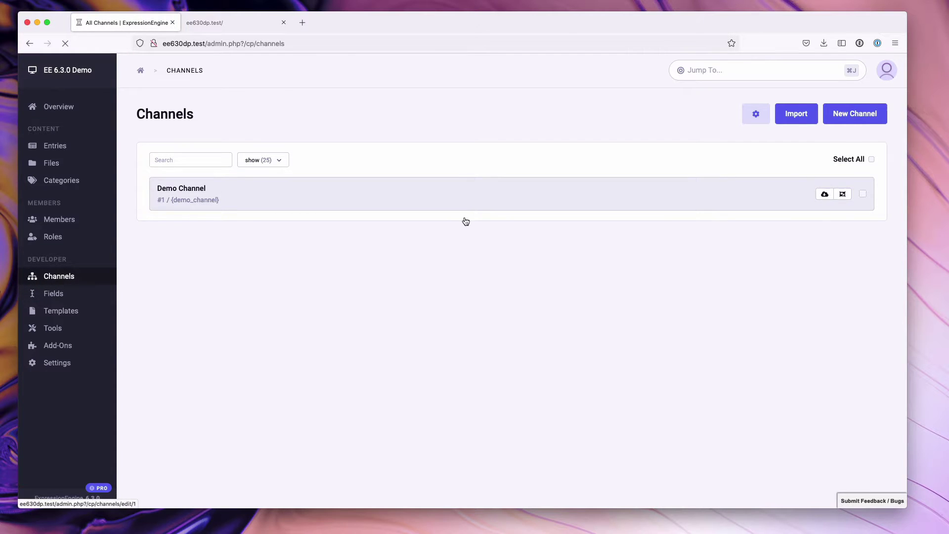
{"action": "left_click", "coordinate": [197, 198]}
{"action": "left_click", "coordinate": [177, 426]}
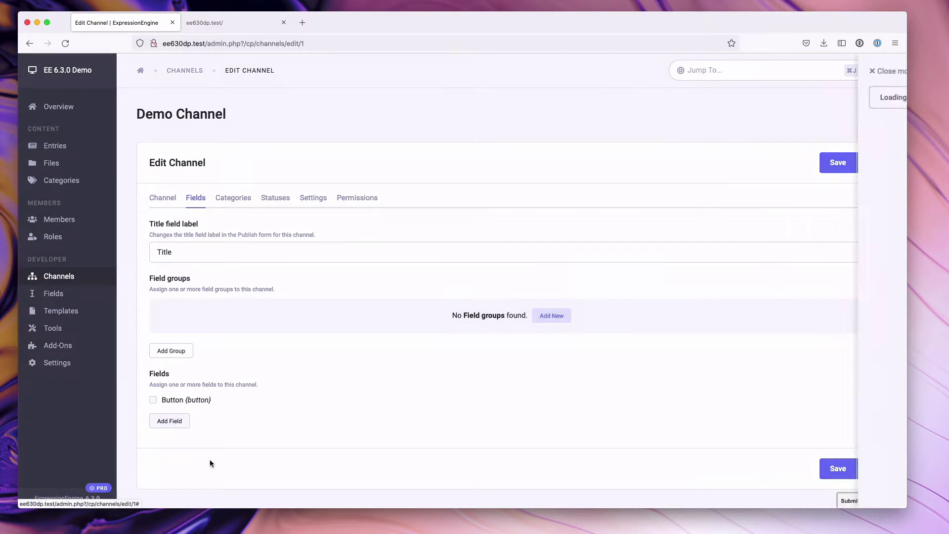
- Set the new field's type to Range Slider
{"action": "left_click", "coordinate": [532, 168]}
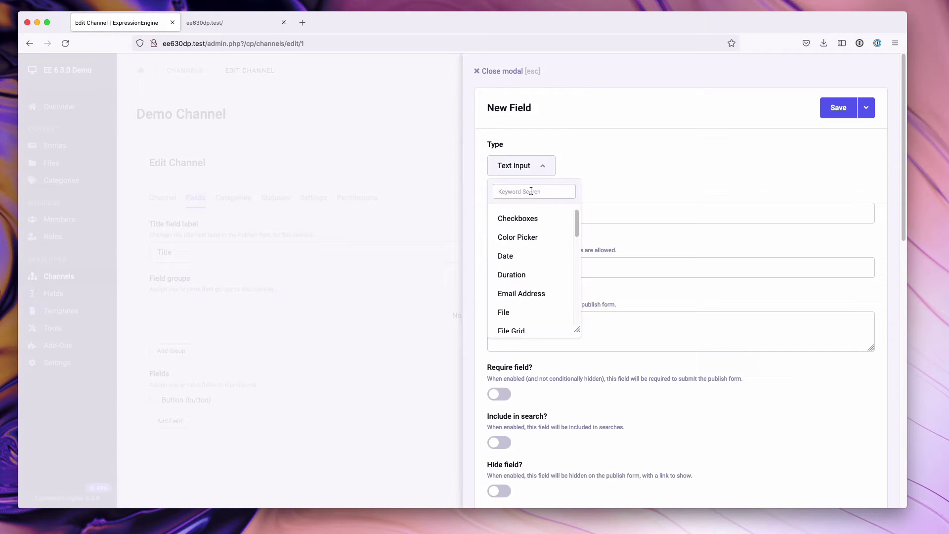
{"action": "type", "text": "ran"}
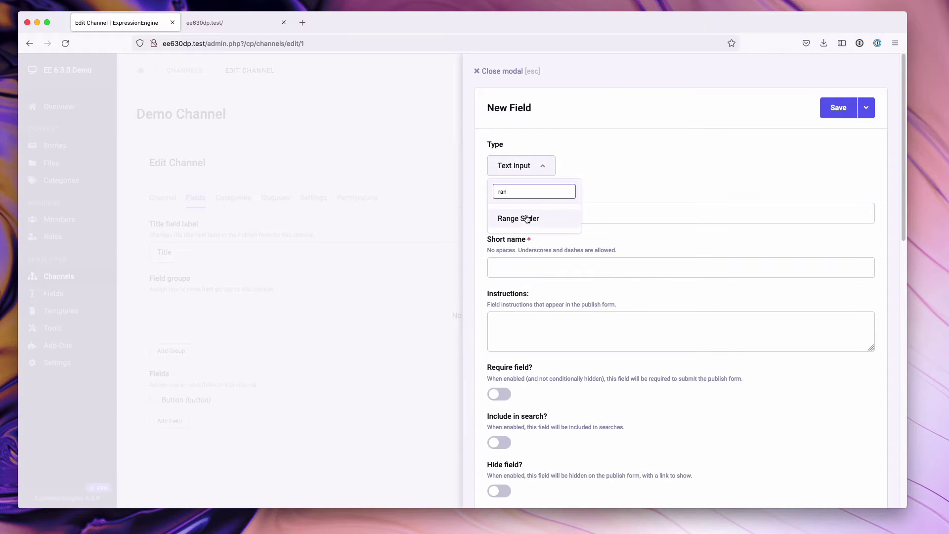
{"action": "left_click", "coordinate": [524, 216]}
{"action": "left_click", "coordinate": [535, 211]}
- Name the field 'Range' and leave conditional display off
{"action": "type", "text": "Range"}
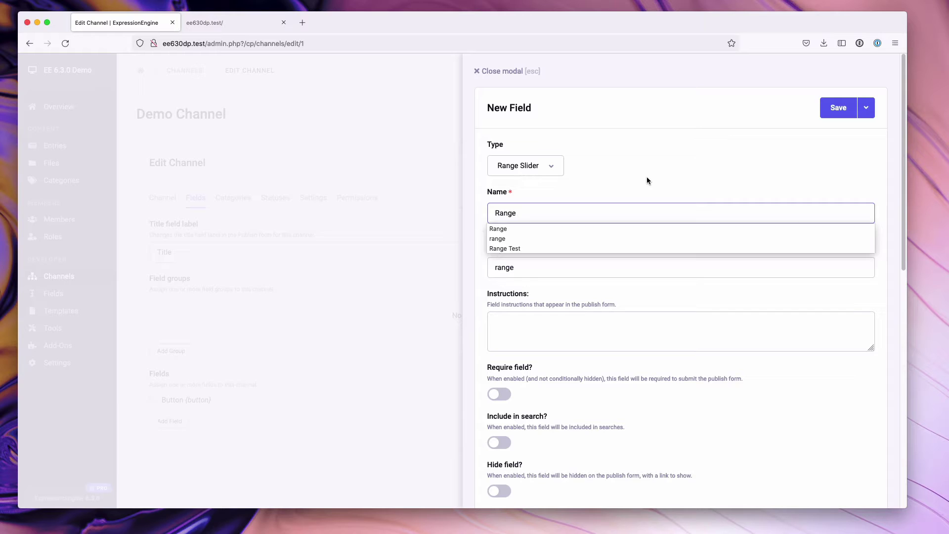
{"action": "left_click", "coordinate": [637, 216]}
{"action": "scroll", "coordinate": [638, 218], "scroll_direction": "down", "scroll_amount": 5}
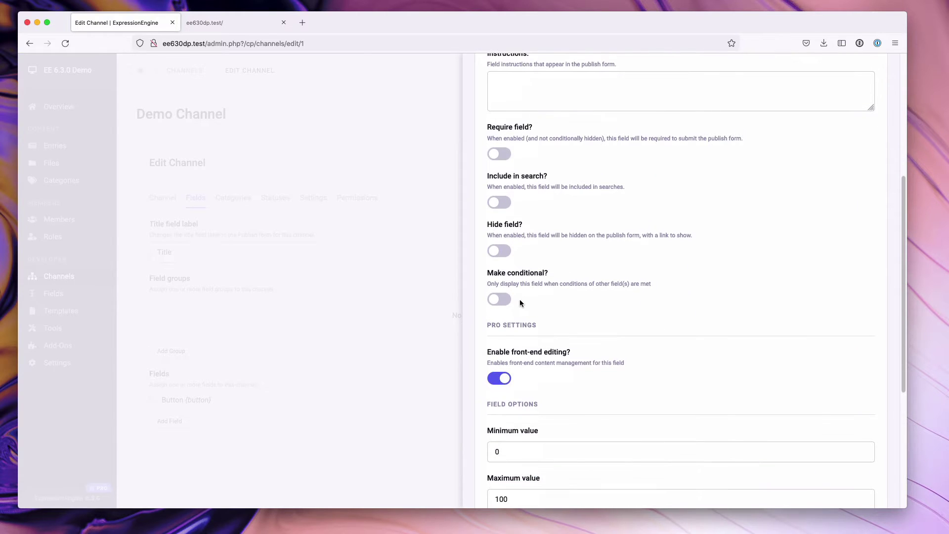
{"action": "left_click", "coordinate": [500, 299]}
{"action": "left_click", "coordinate": [499, 299]}
{"action": "scroll", "coordinate": [545, 311], "scroll_direction": "down", "scroll_amount": 2}
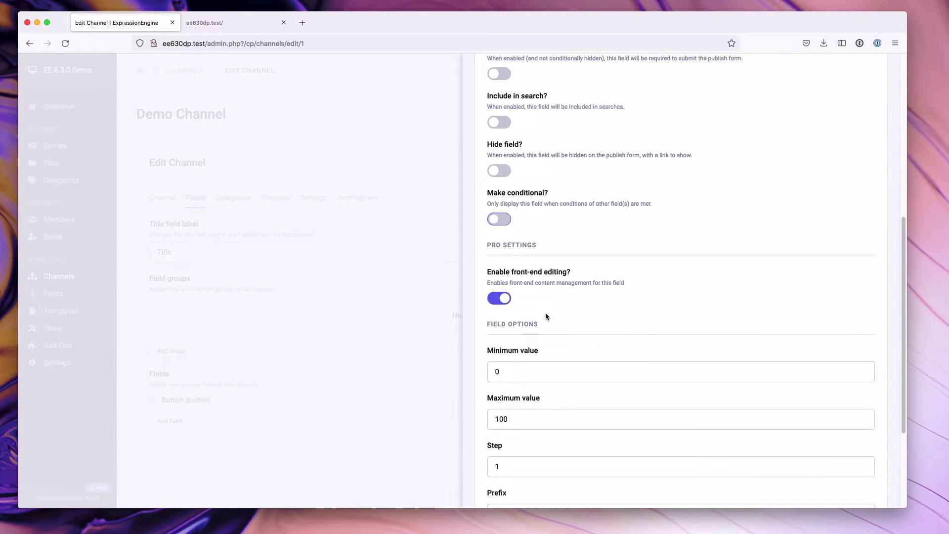
{"action": "scroll", "coordinate": [546, 316], "scroll_direction": "down", "scroll_amount": 3}
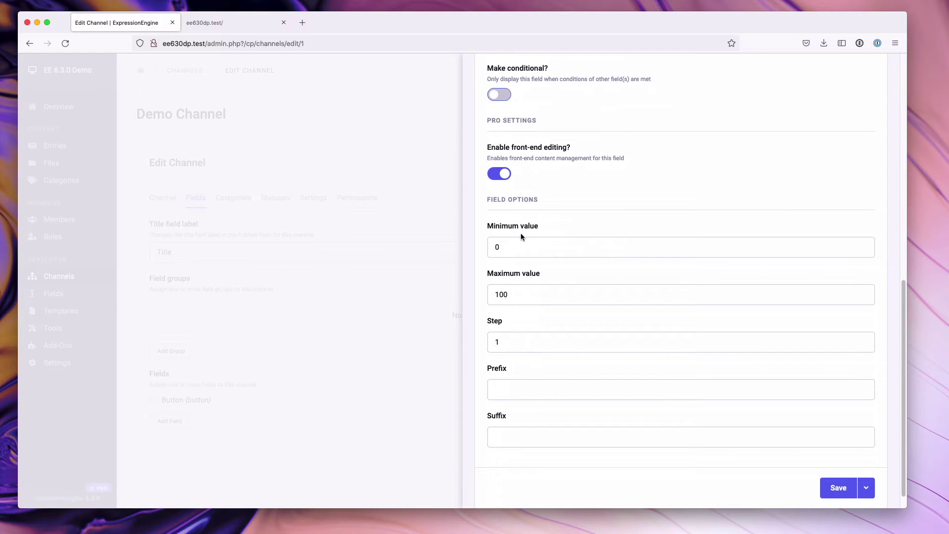
- Change the step from 1 to 2, keeping minimum 0 and maximum 100
{"action": "left_click", "coordinate": [574, 256]}
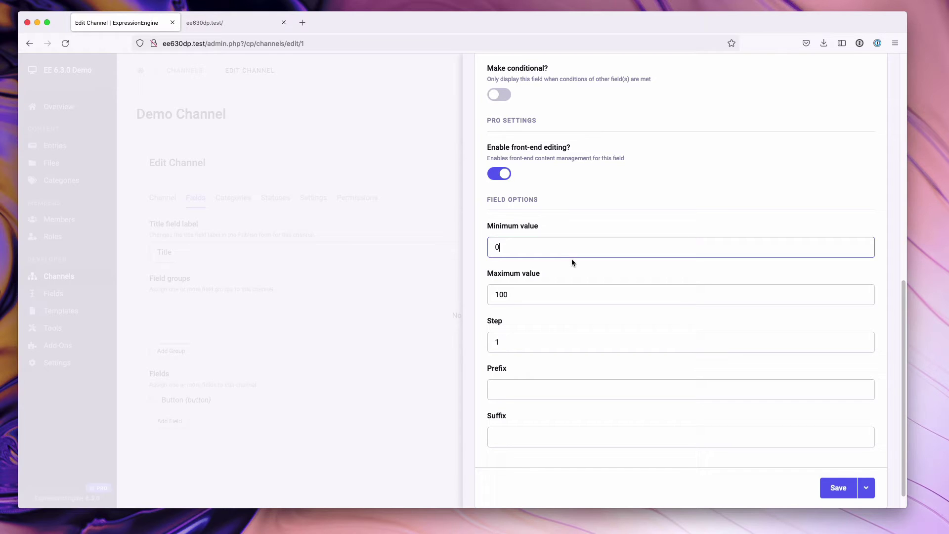
{"action": "left_click", "coordinate": [541, 297]}
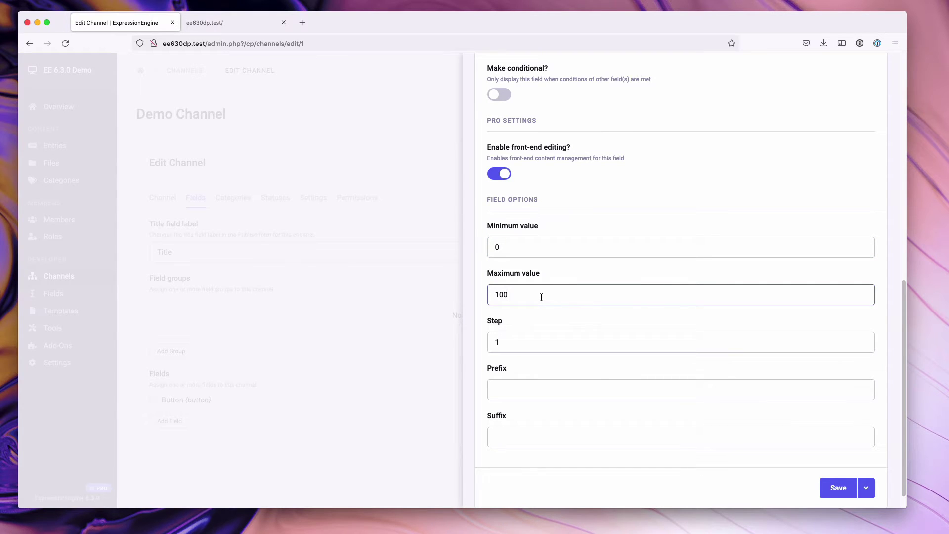
{"action": "left_click", "coordinate": [541, 248]}
{"action": "left_click", "coordinate": [545, 299]}
{"action": "left_click", "coordinate": [516, 344]}
{"action": "double_click", "coordinate": [519, 345]}
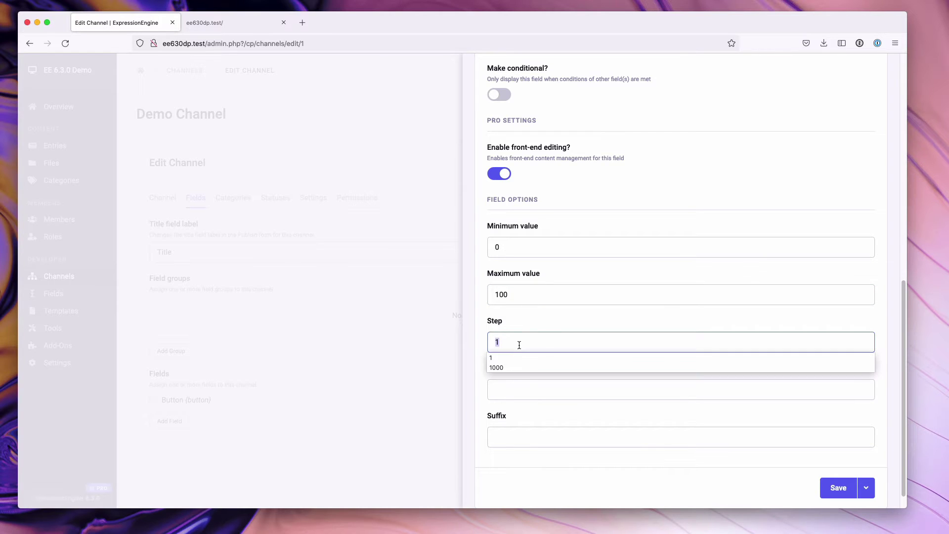
{"action": "type", "text": "2"}
{"action": "left_click", "coordinate": [546, 332]}
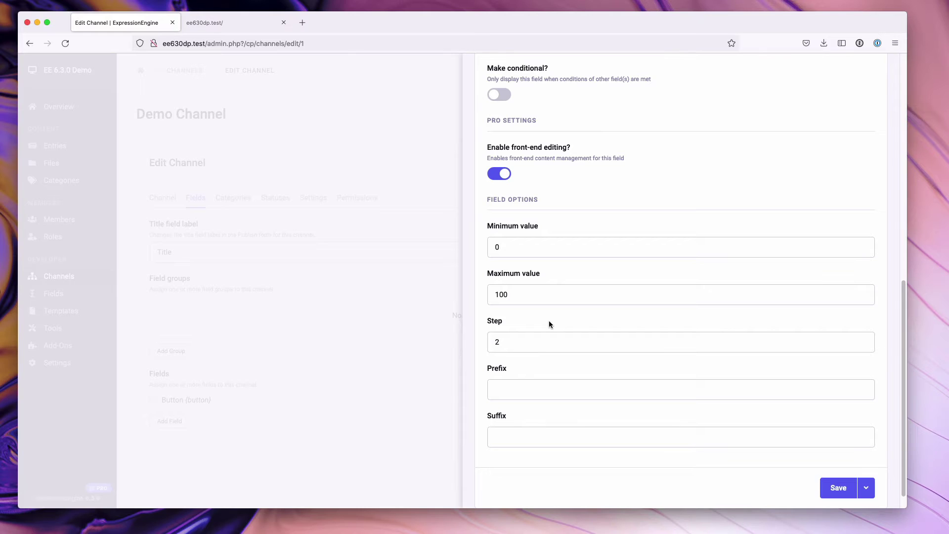
{"action": "left_click", "coordinate": [504, 343]}
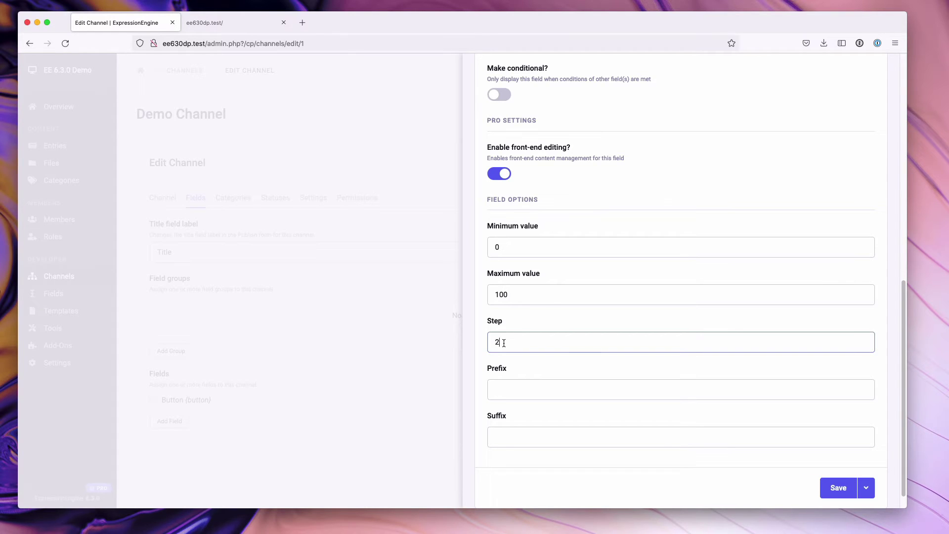
{"action": "left_click", "coordinate": [519, 329]}
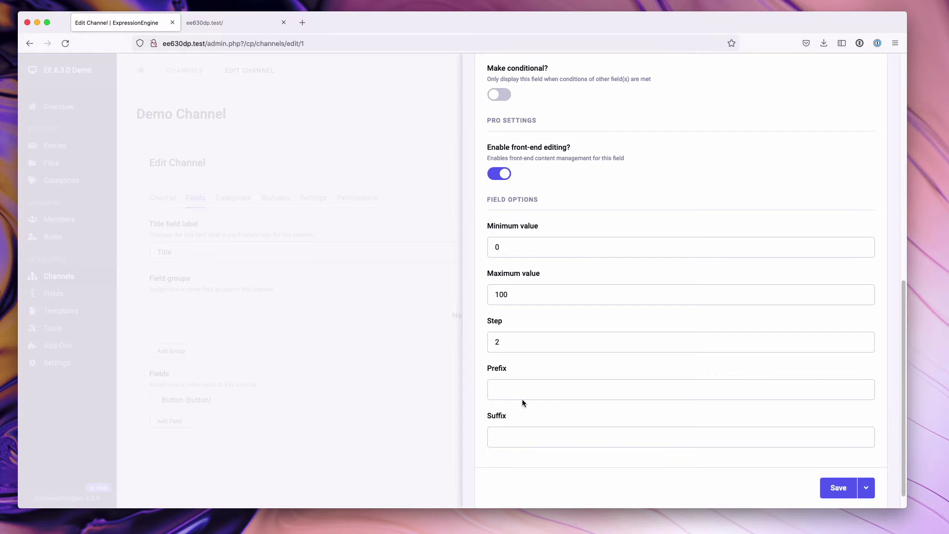
- Review the minimum 0, maximum 100 and empty suffix options
{"action": "left_click", "coordinate": [531, 246]}
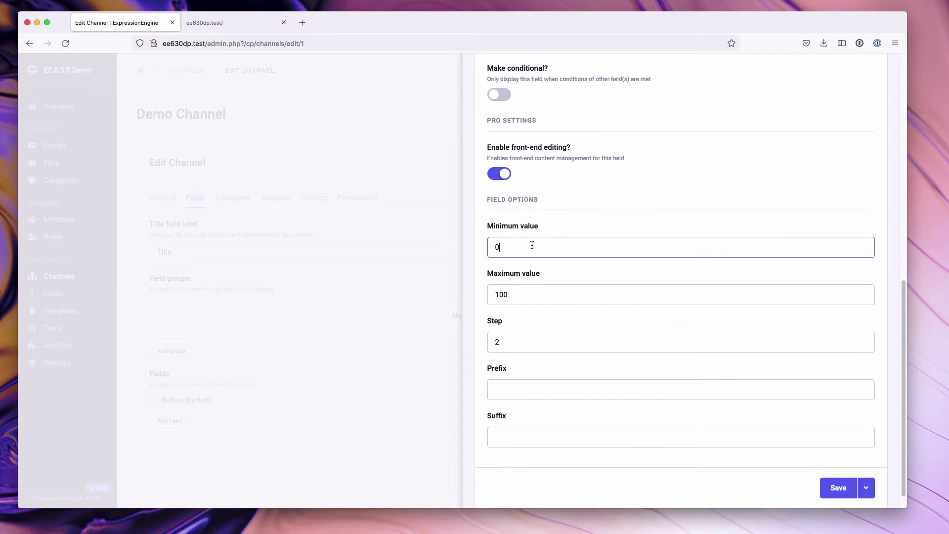
{"action": "left_click", "coordinate": [522, 438]}
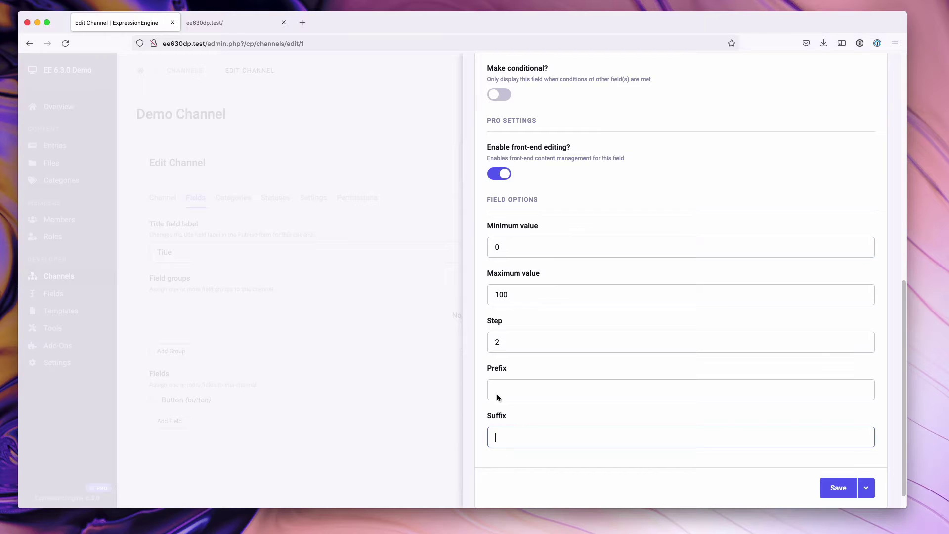
{"action": "left_click", "coordinate": [528, 296]}
{"action": "left_click", "coordinate": [520, 247]}
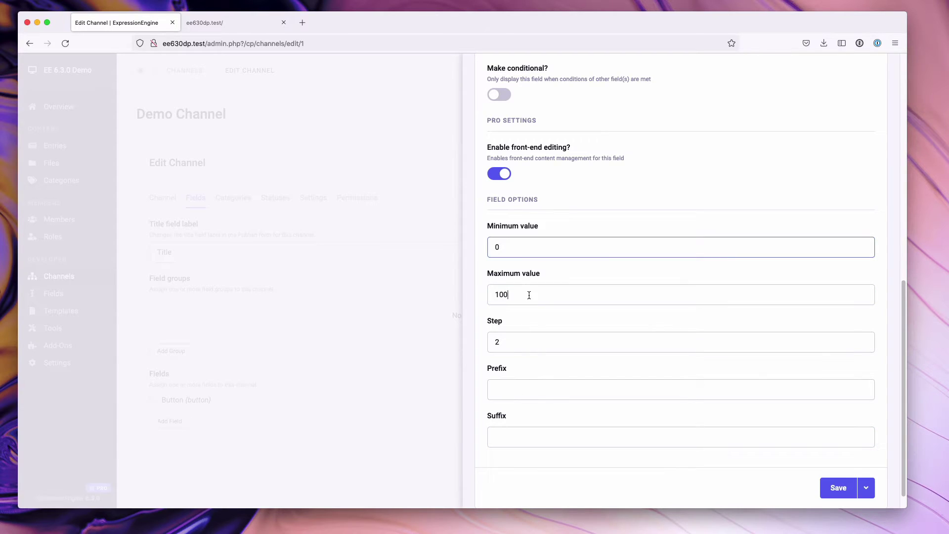
{"action": "left_click", "coordinate": [529, 296]}
{"action": "left_click", "coordinate": [545, 262]}
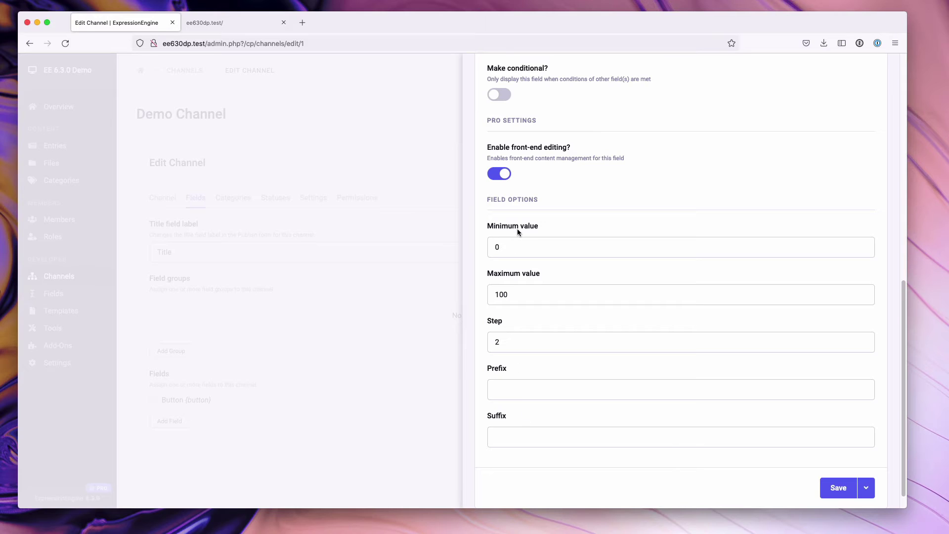
- Save the Range field to Demo Channel and start a new Demo Channel entry
{"action": "left_click", "coordinate": [839, 489]}
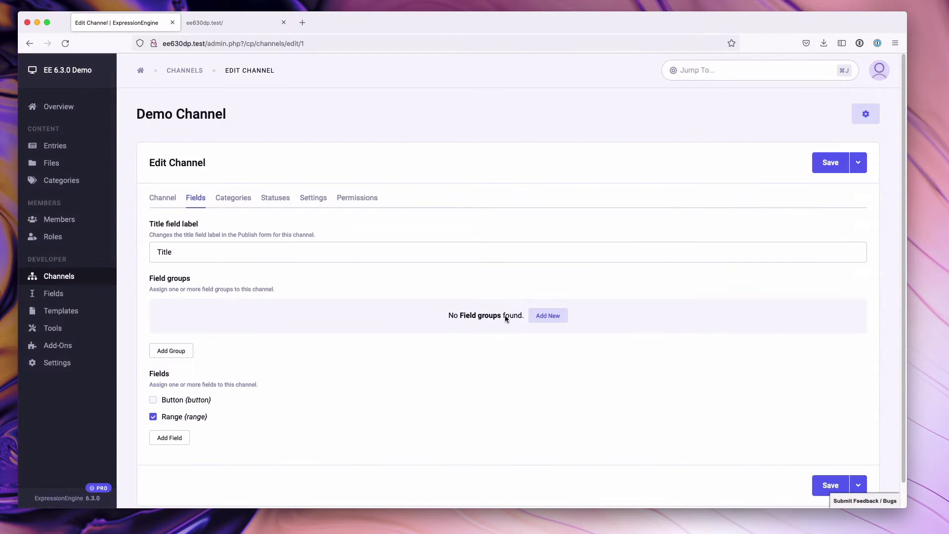
{"action": "left_click", "coordinate": [831, 485]}
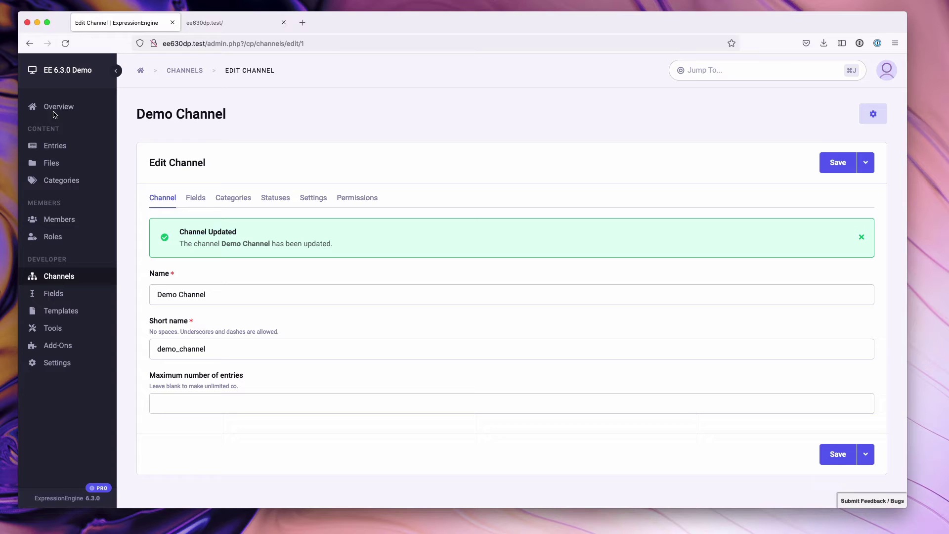
{"action": "mouse_move", "coordinate": [57, 145]}
{"action": "left_click", "coordinate": [191, 179]}
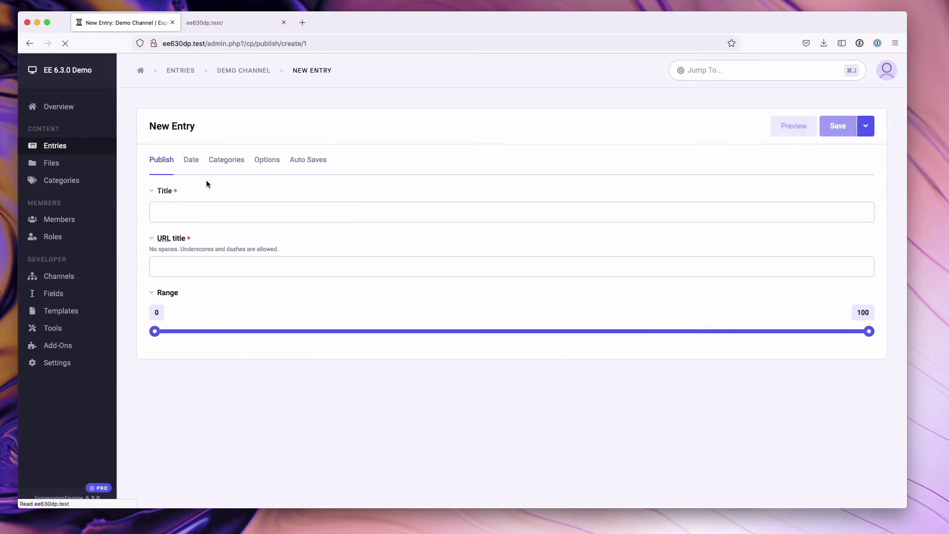
- Title the entry 'Range Demo' and open its live preview showing 0 — 100
{"action": "type", "text": "Range Demo"}
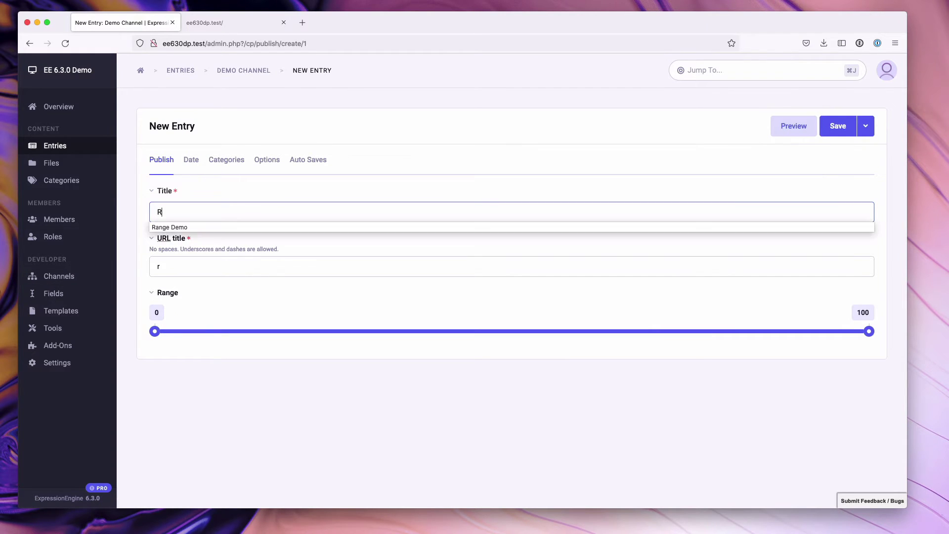
{"action": "left_click", "coordinate": [495, 139]}
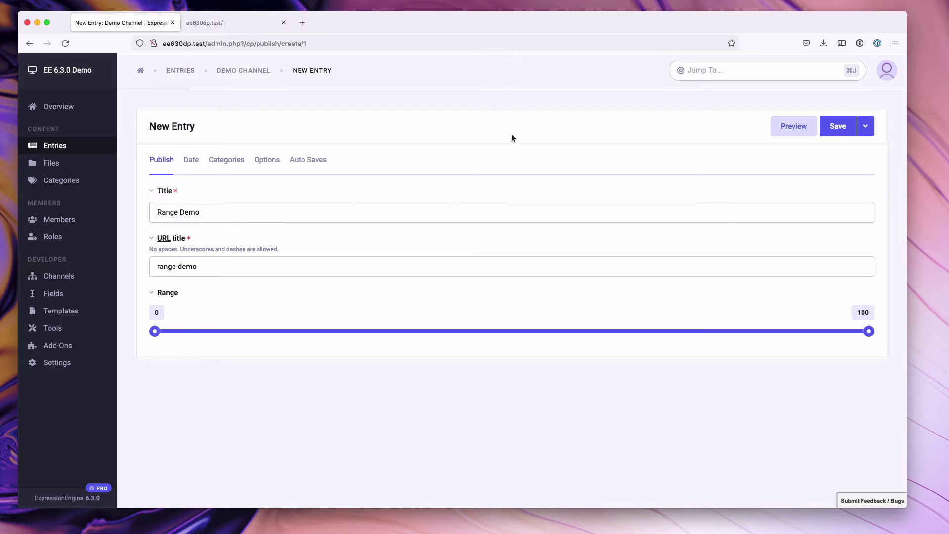
{"action": "left_click", "coordinate": [793, 130]}
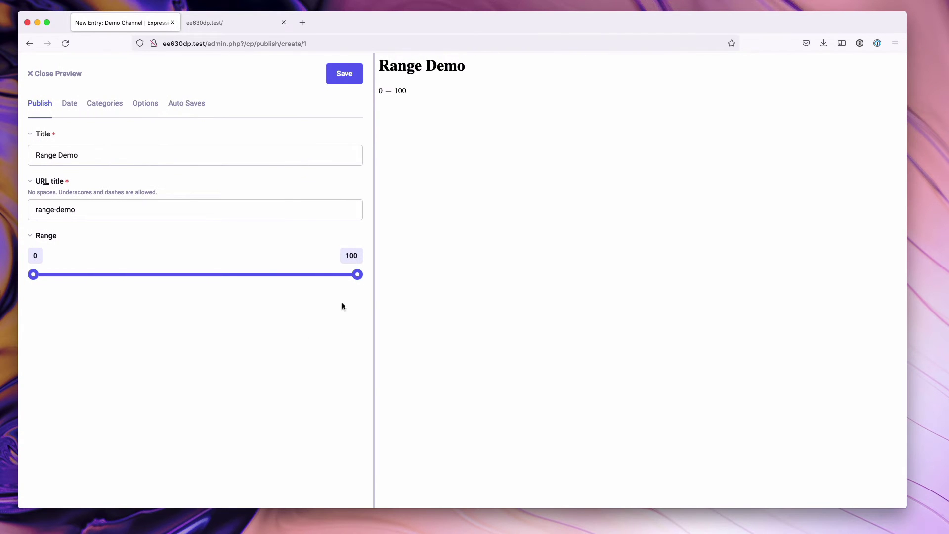
- Slide the range handles to 10 and 90 and save the Range Demo entry
{"action": "left_click_drag", "start_coordinate": [33, 275], "coordinate": [68, 275]}
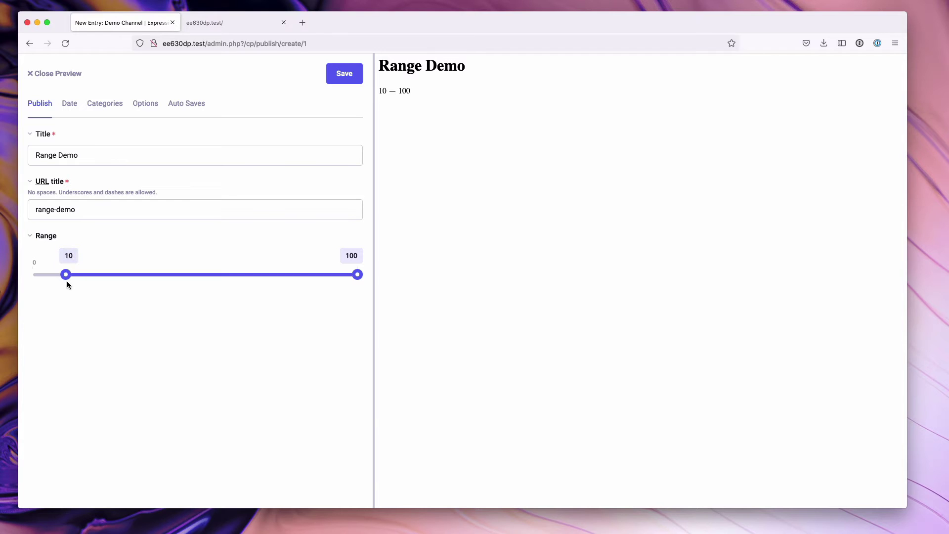
{"action": "left_click_drag", "start_coordinate": [357, 275], "coordinate": [324, 275]}
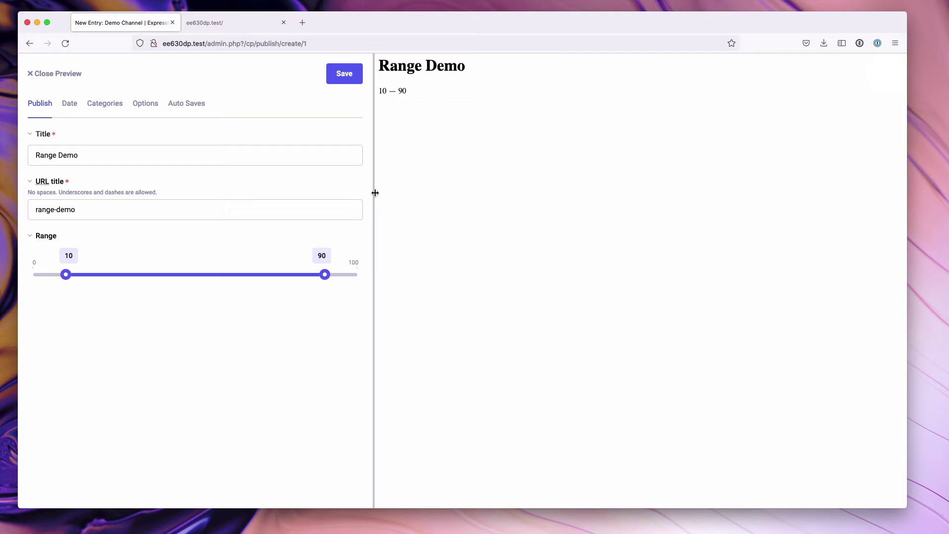
{"action": "left_click", "coordinate": [350, 79]}
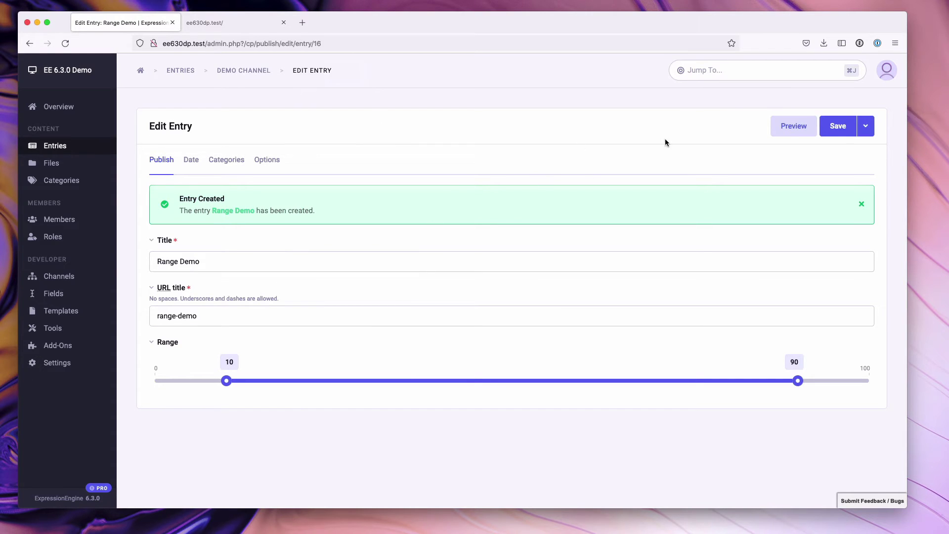
- Preview the saved entry and check index.html's {range} tag behind the 10 — 90 output
{"action": "left_click", "coordinate": [793, 126]}
{"action": "key", "text": "super+Tab"}
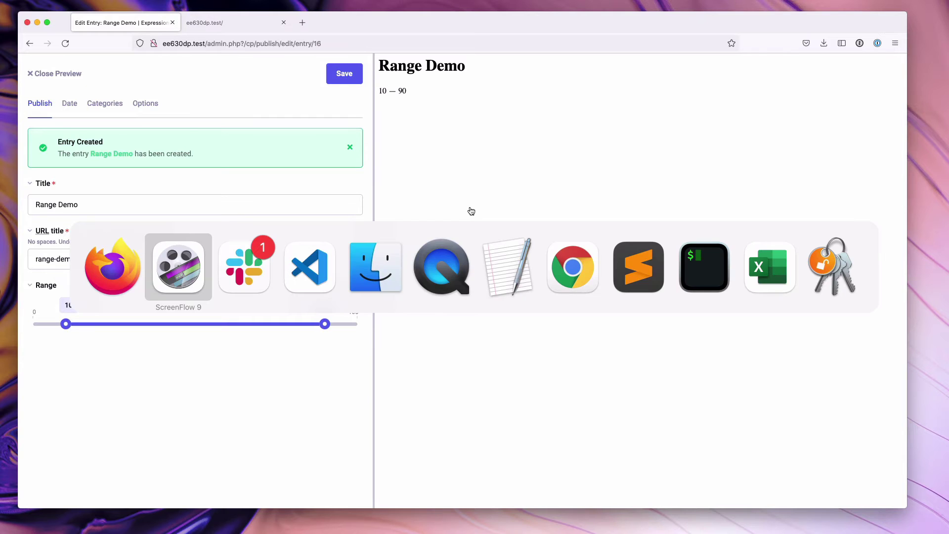
{"action": "key", "text": "super+Tab"}
{"action": "key", "text": "super+Tab"}
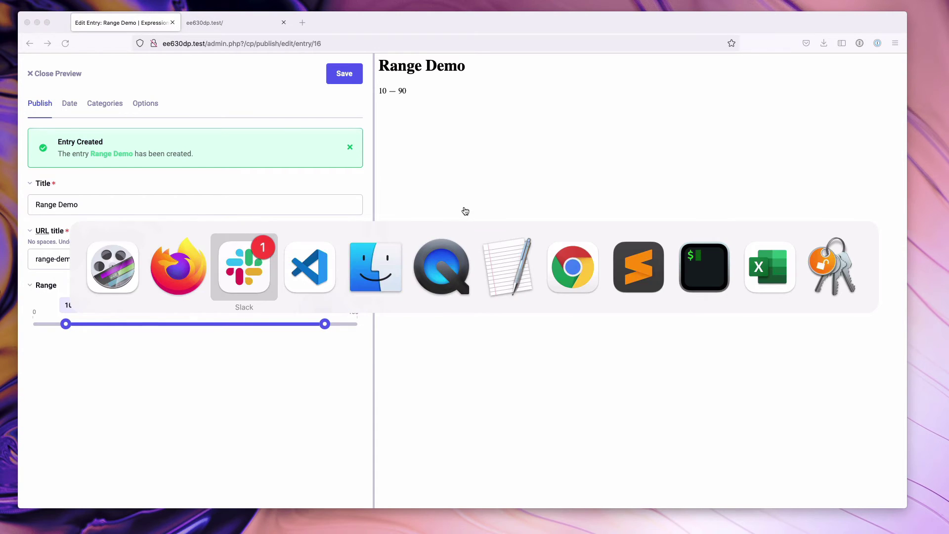
{"action": "key", "text": "super+Tab"}
{"action": "left_click", "coordinate": [411, 173]}
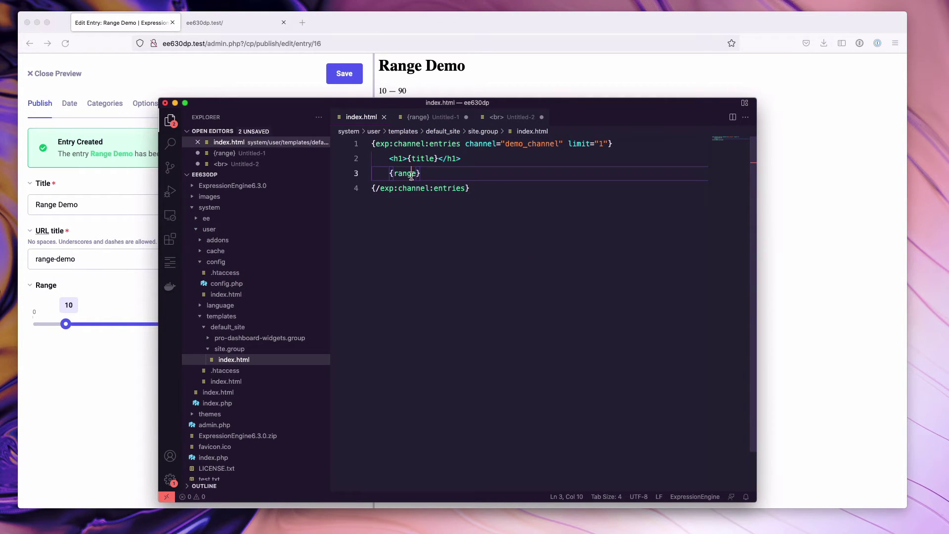
{"action": "left_click", "coordinate": [526, 70]}
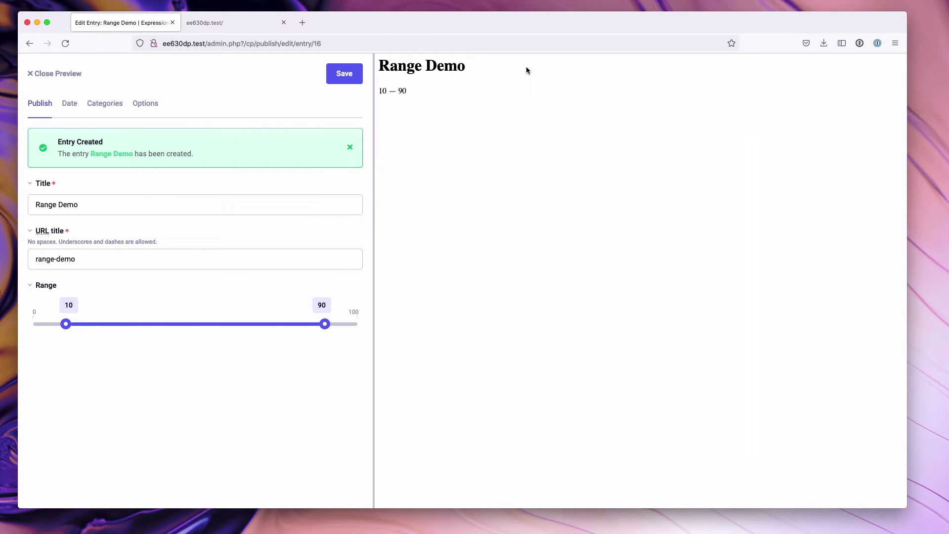
- On the live site page, open the inline editor for 10 — 90 and close it unchanged
{"action": "key", "text": "ctrl+Tab"}
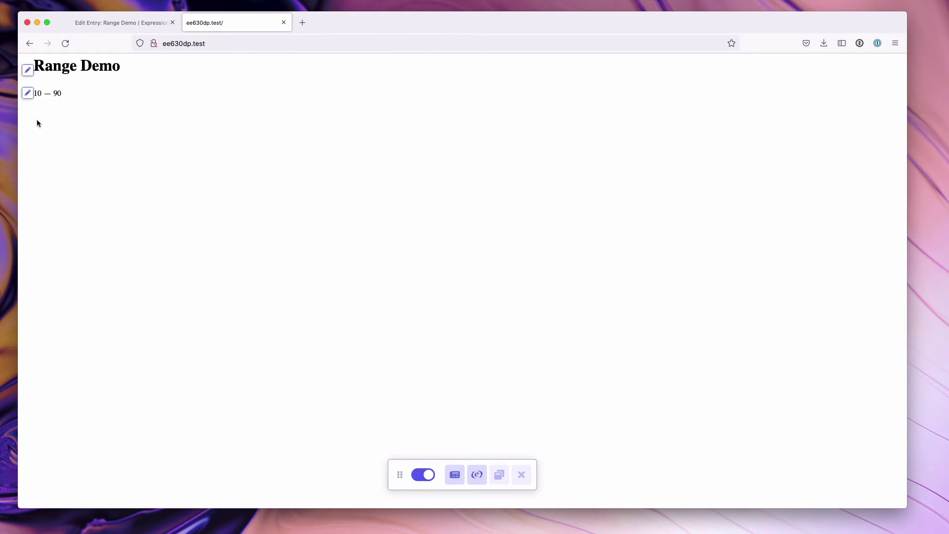
{"action": "left_click", "coordinate": [29, 94]}
{"action": "left_click_drag", "start_coordinate": [106, 114], "coordinate": [148, 163]}
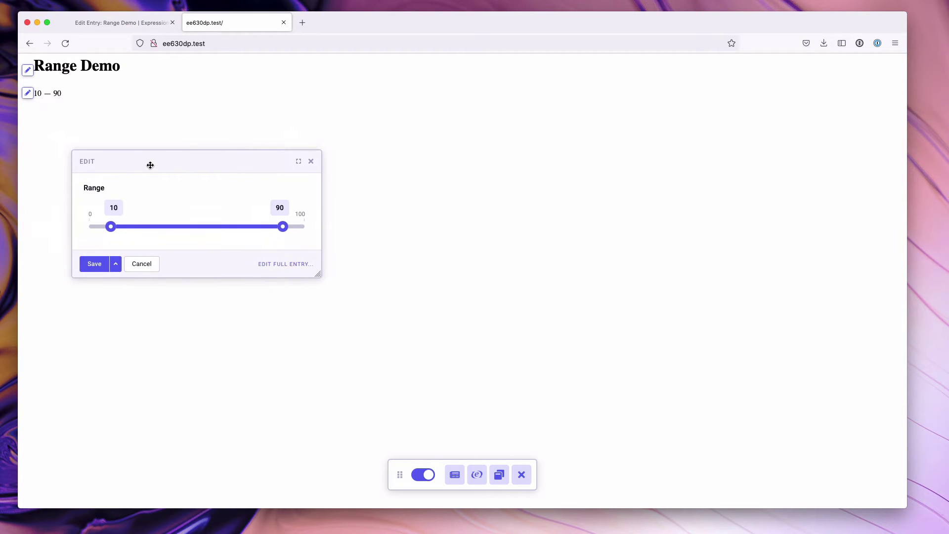
{"action": "mouse_move", "coordinate": [113, 227]}
{"action": "left_mouse_down"}
{"action": "mouse_move", "coordinate": [127, 227]}
{"action": "mouse_move", "coordinate": [111, 227]}
{"action": "left_mouse_up"}
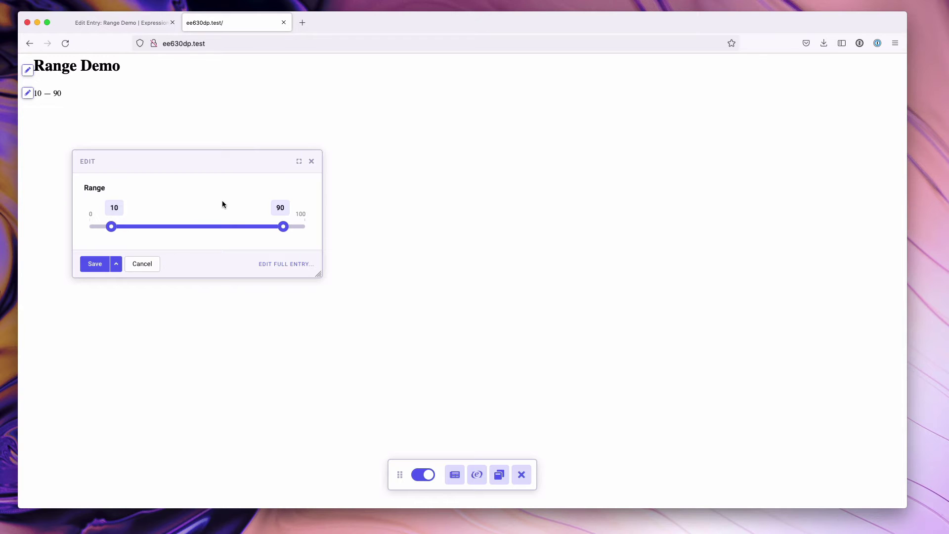
{"action": "left_click", "coordinate": [312, 164]}
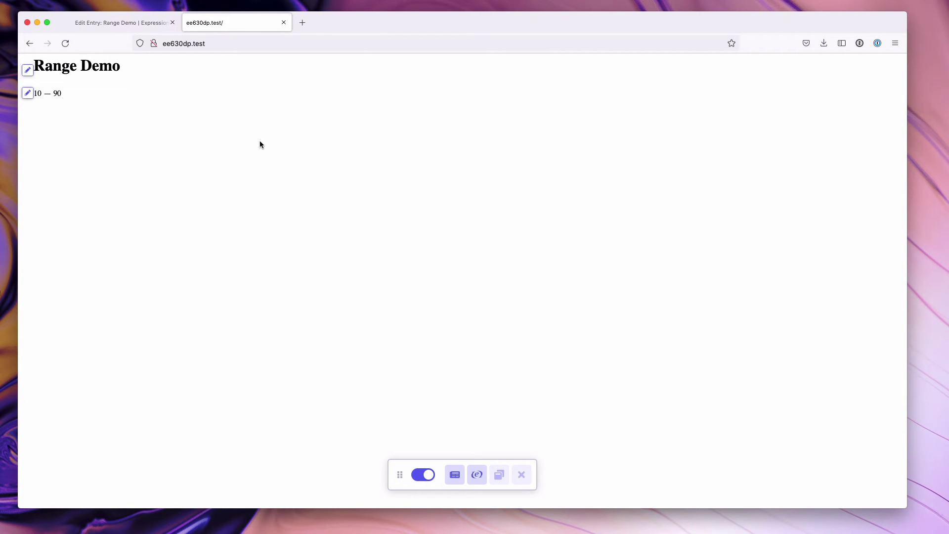
- Paste 'between {from} and {to}' and a closing {/range} after index.html's {range} tag
{"action": "key", "text": "ctrl+shift+Tab"}
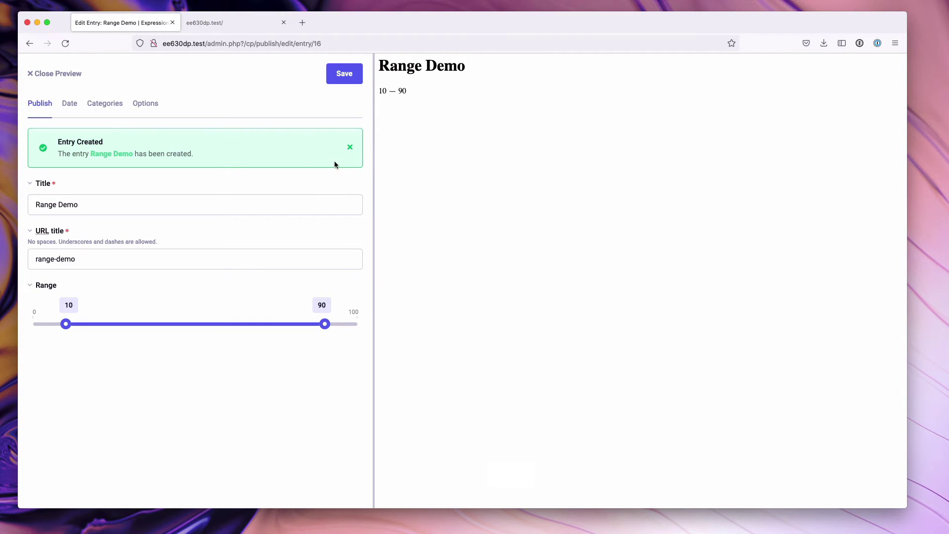
{"action": "key", "text": "super+Tab"}
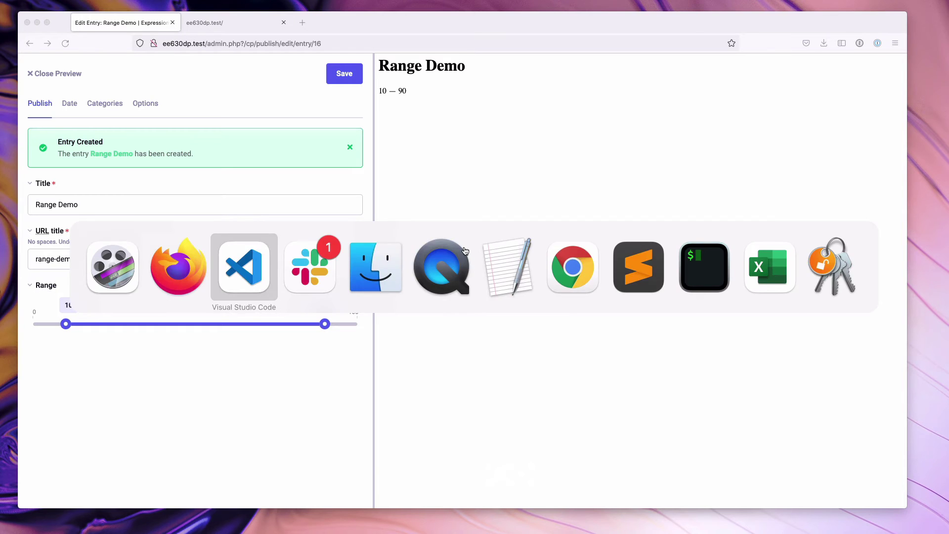
{"action": "left_click", "coordinate": [427, 117]}
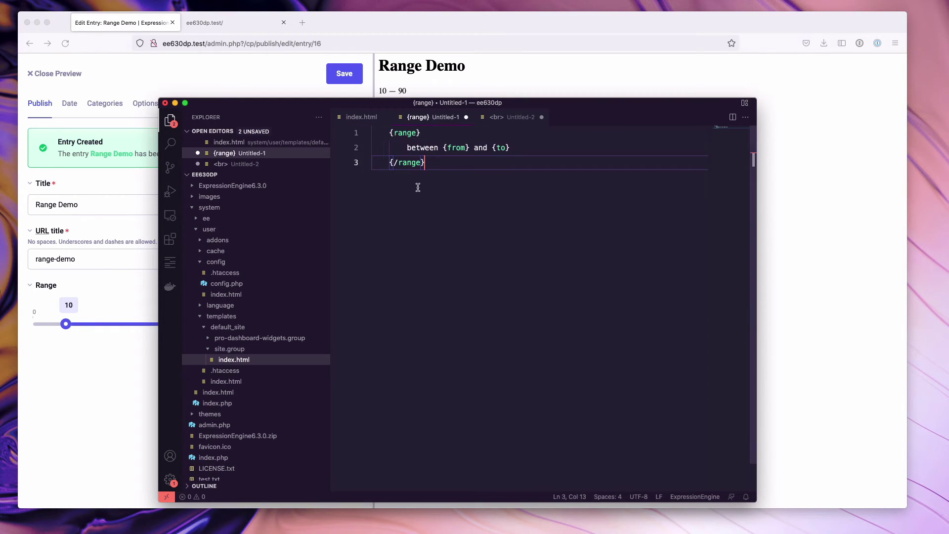
{"action": "left_click", "coordinate": [364, 117]}
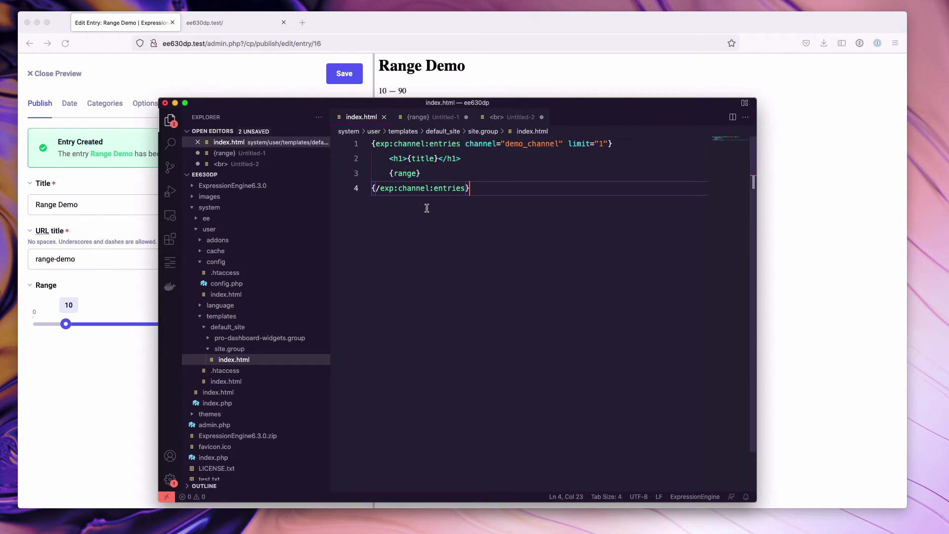
{"action": "left_click", "coordinate": [434, 173]}
{"action": "key", "text": "Return"}
{"action": "type", "text": "between {from} and {to} {/range}"}
- Review the {range} tag pair and its {from} and {to} variables
{"action": "left_click", "coordinate": [428, 168]}
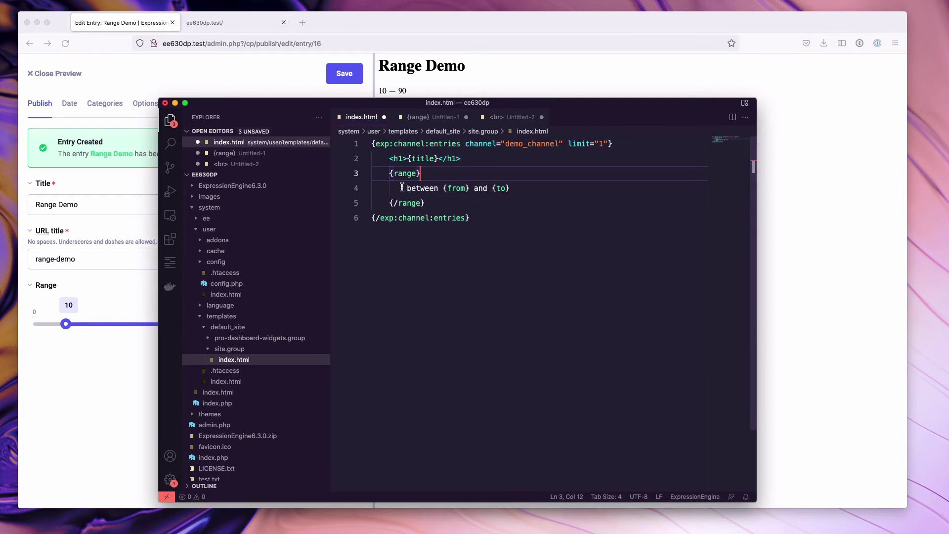
{"action": "left_click", "coordinate": [403, 175]}
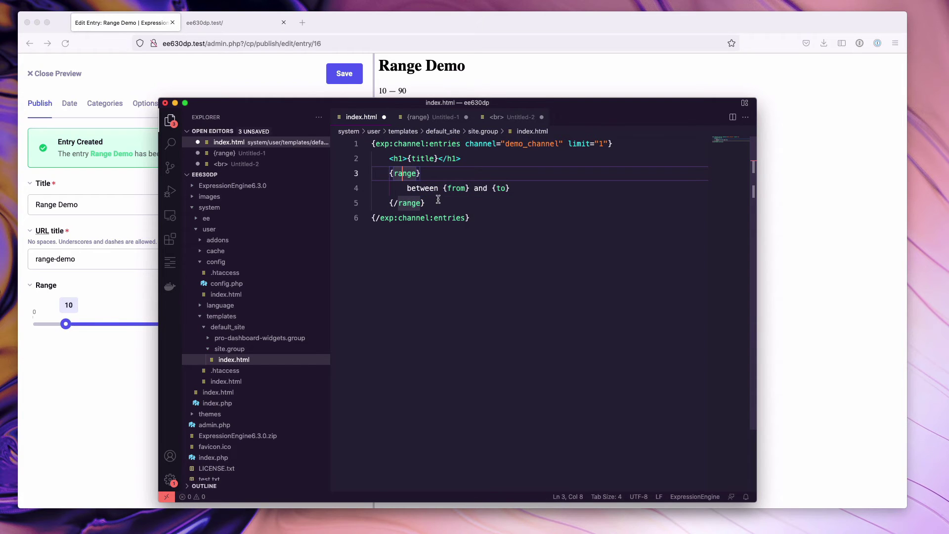
{"action": "left_click", "coordinate": [422, 207]}
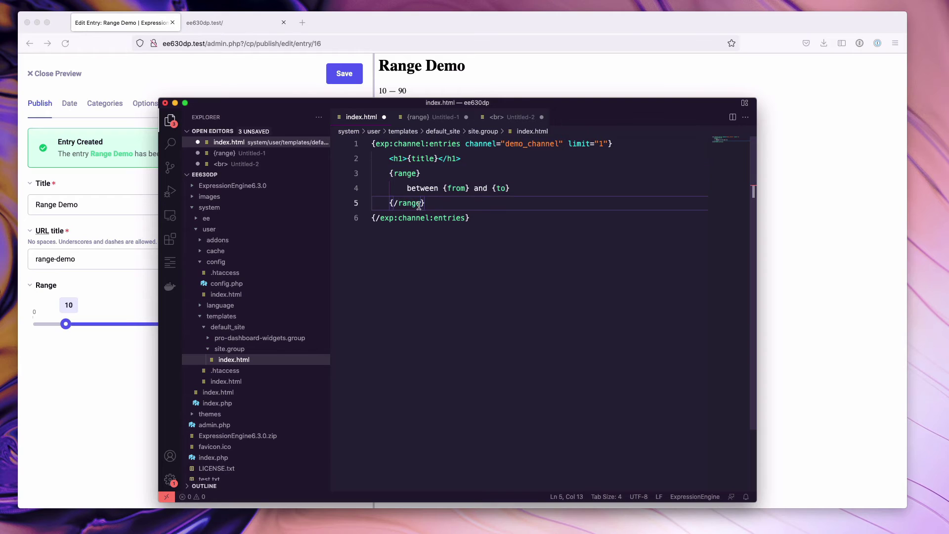
{"action": "left_click", "coordinate": [450, 189]}
{"action": "left_click", "coordinate": [505, 189]}
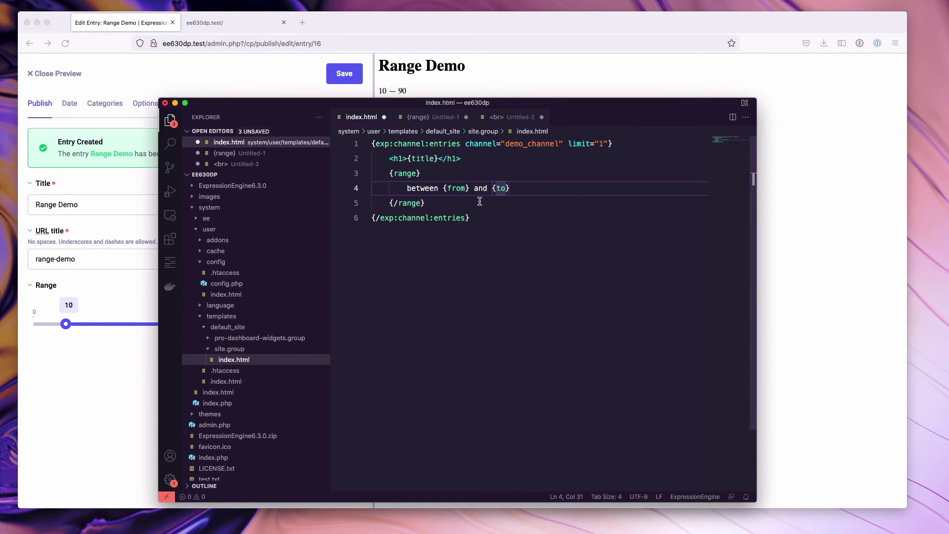
- Raise the preview's lower value to 14 so it reads between 14 and 90
{"action": "left_click", "coordinate": [265, 78]}
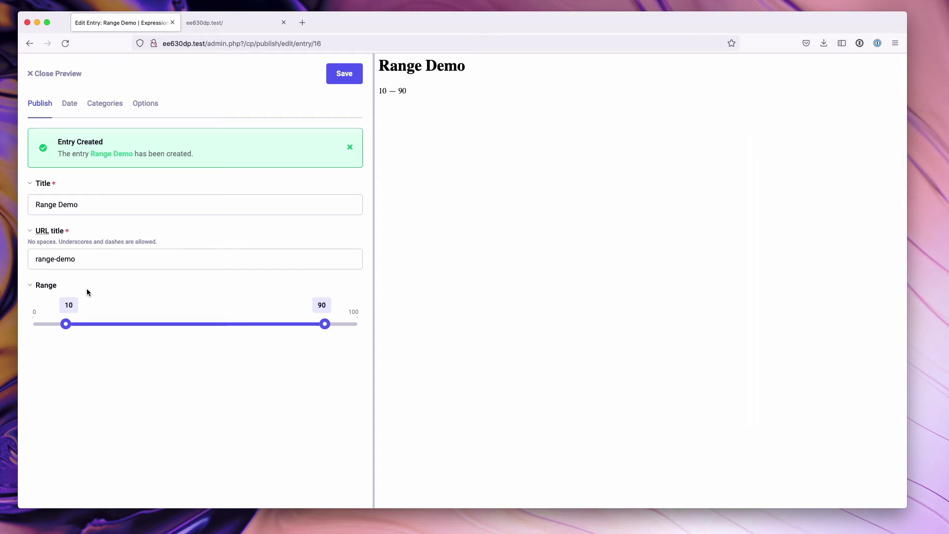
{"action": "left_click_drag", "start_coordinate": [67, 322], "coordinate": [79, 324]}
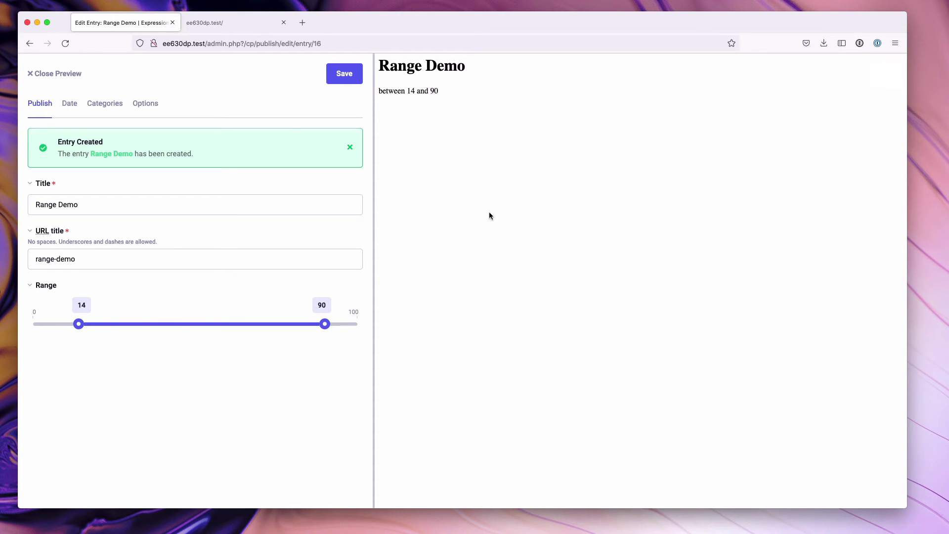
{"action": "key", "text": "super+Tab"}
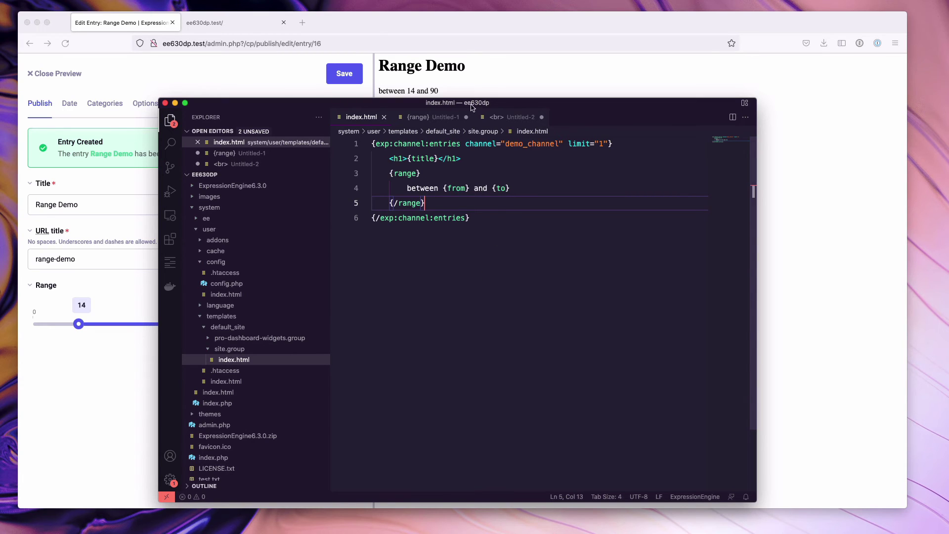
- Replace the {range} block with Untitled-2's From, To, Min, Max, Prefix, Suffix lines and save
{"action": "left_click", "coordinate": [503, 118]}
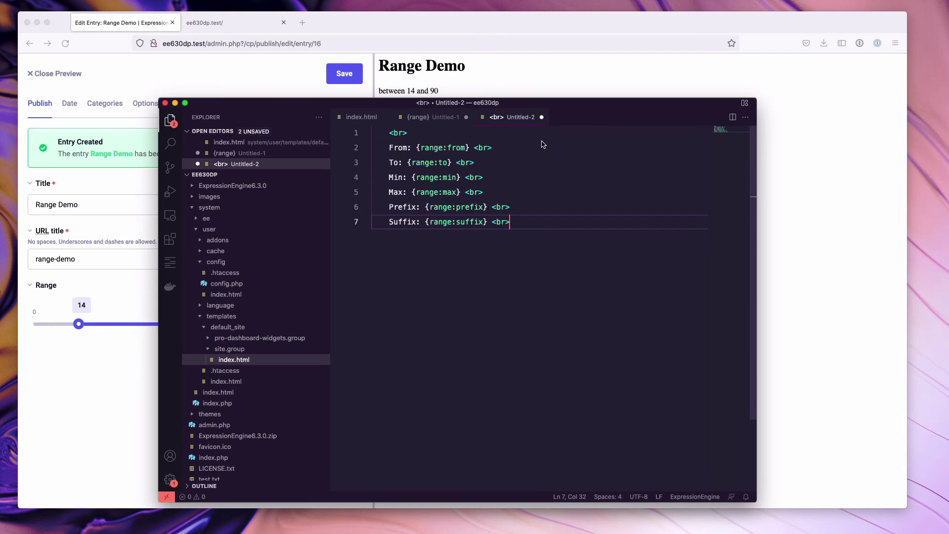
{"action": "left_click_drag", "start_coordinate": [525, 225], "coordinate": [368, 132]}
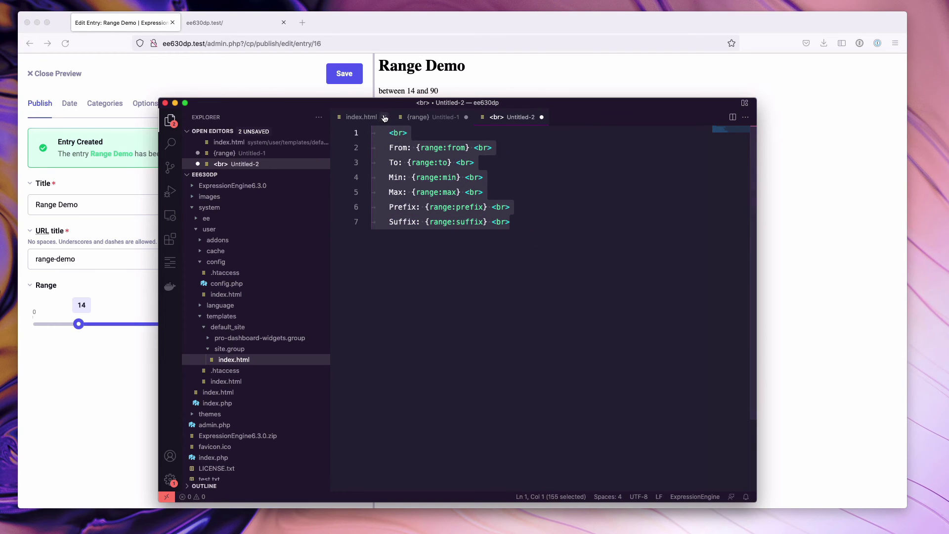
{"action": "left_click", "coordinate": [362, 117]}
{"action": "left_click_drag", "start_coordinate": [429, 205], "coordinate": [389, 173]}
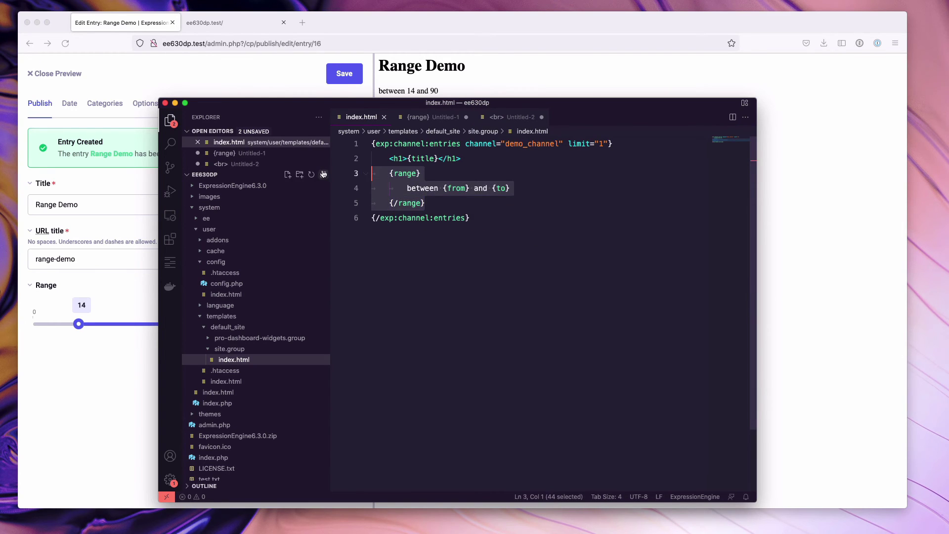
{"action": "type", "text": "<br> From: {range:from} <br> To: {range:to}<br> Min: {range:min} <br> Max: {range:max} <br> Prefix: {range:prefix} <br> Suffix: {range:suffix} <br>"}
{"action": "left_click", "coordinate": [502, 173]}
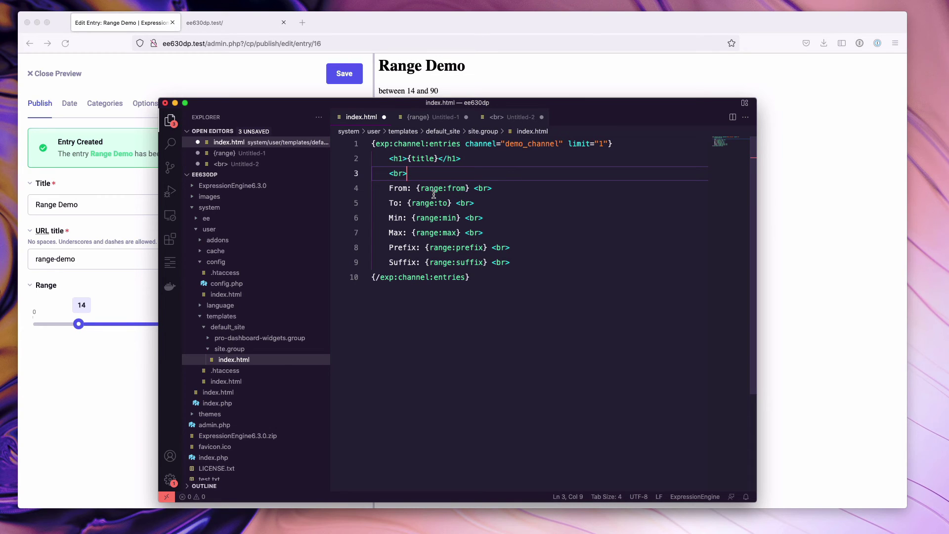
{"action": "left_click", "coordinate": [469, 189]}
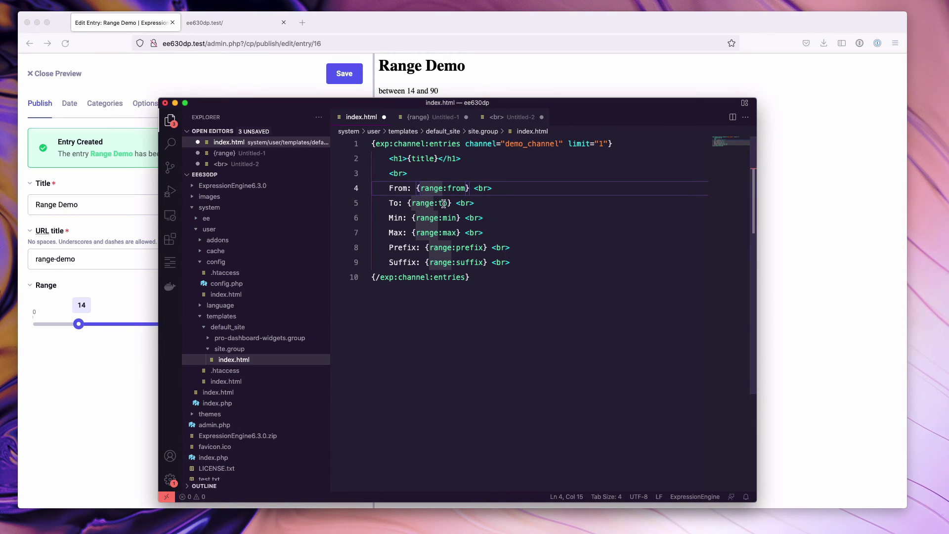
{"action": "left_click", "coordinate": [489, 203]}
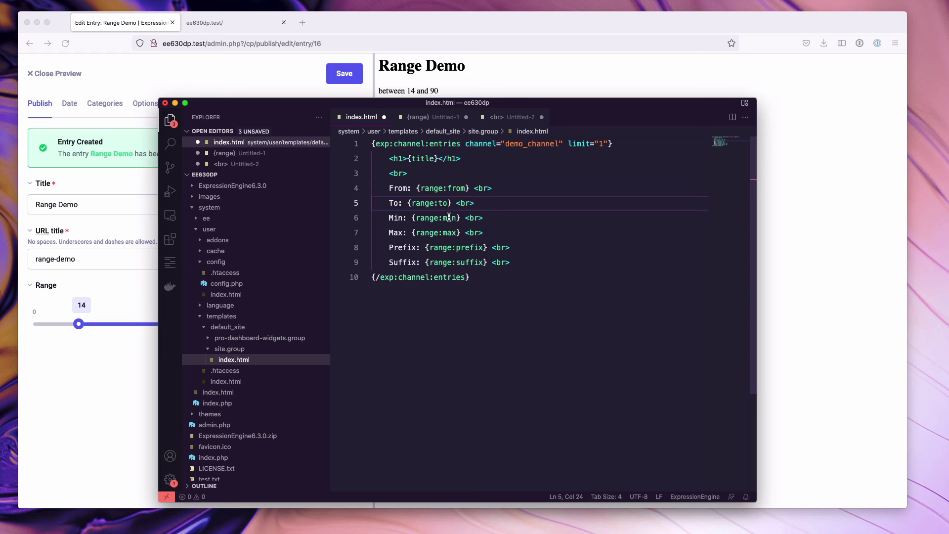
{"action": "key", "text": "super+s"}
- Raise the preview's lower value to 22 and arrange the editor beside the browser
{"action": "left_click", "coordinate": [271, 80]}
{"action": "left_click_drag", "start_coordinate": [79, 323], "coordinate": [103, 324]}
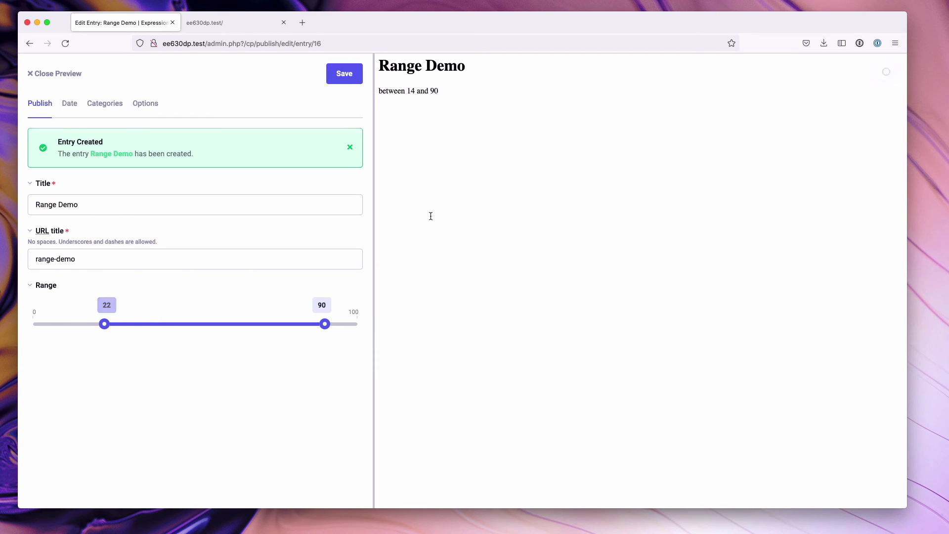
{"action": "key", "text": "super+Tab"}
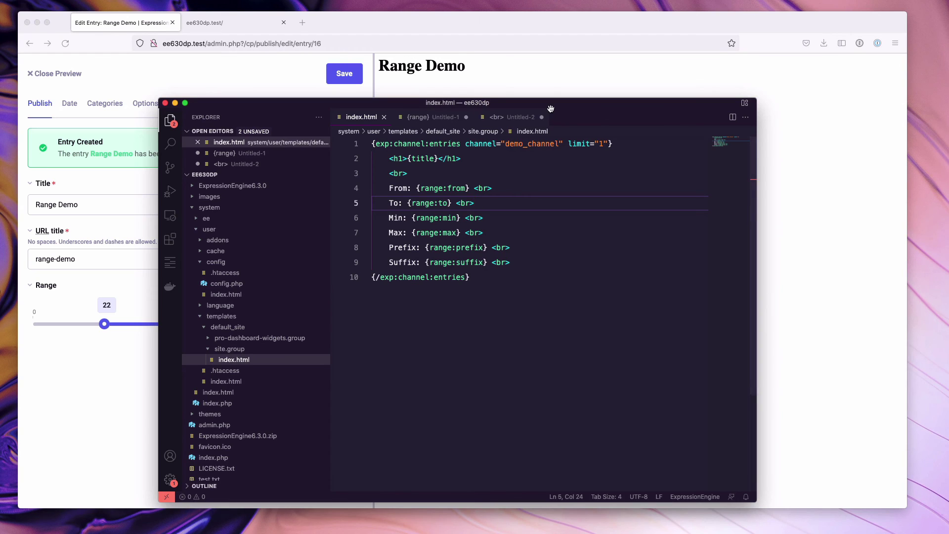
{"action": "left_click_drag", "start_coordinate": [554, 110], "coordinate": [613, 169]}
{"action": "left_click_drag", "start_coordinate": [490, 159], "coordinate": [403, 165]}
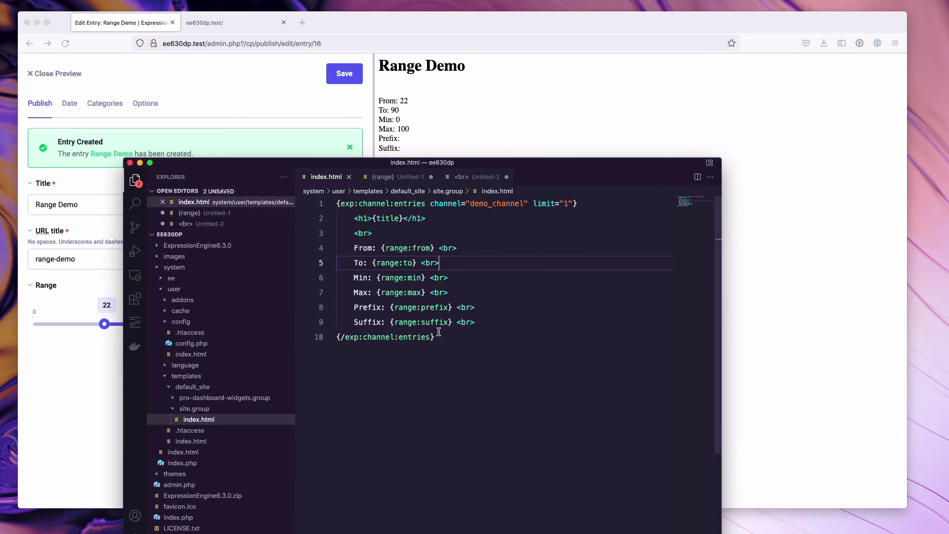
{"action": "left_click_drag", "start_coordinate": [266, 167], "coordinate": [342, 130]}
{"action": "left_click", "coordinate": [259, 121]}
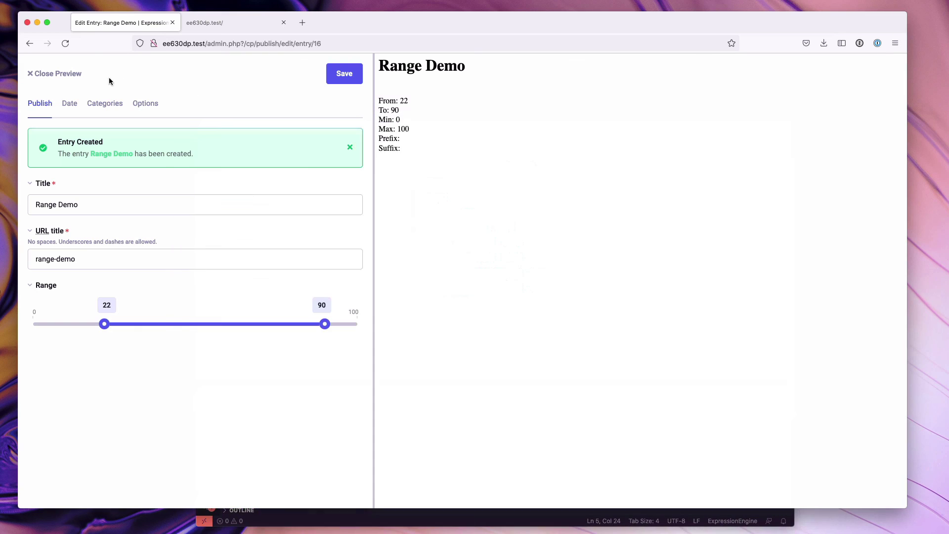
- Give the Range field prefix 'Prefix' and suffix 'Suffix', then save it
{"action": "left_click", "coordinate": [58, 73]}
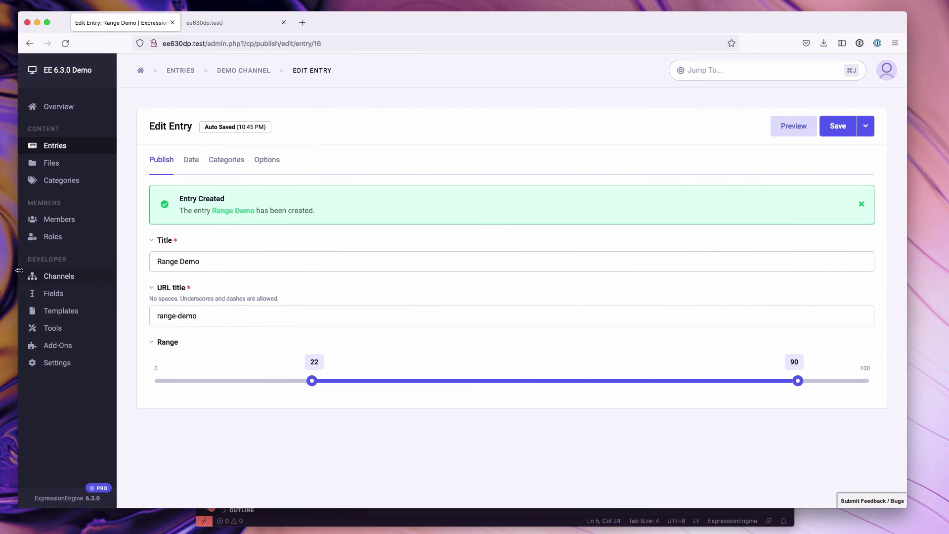
{"action": "left_click", "coordinate": [53, 294]}
{"action": "left_click", "coordinate": [365, 266]}
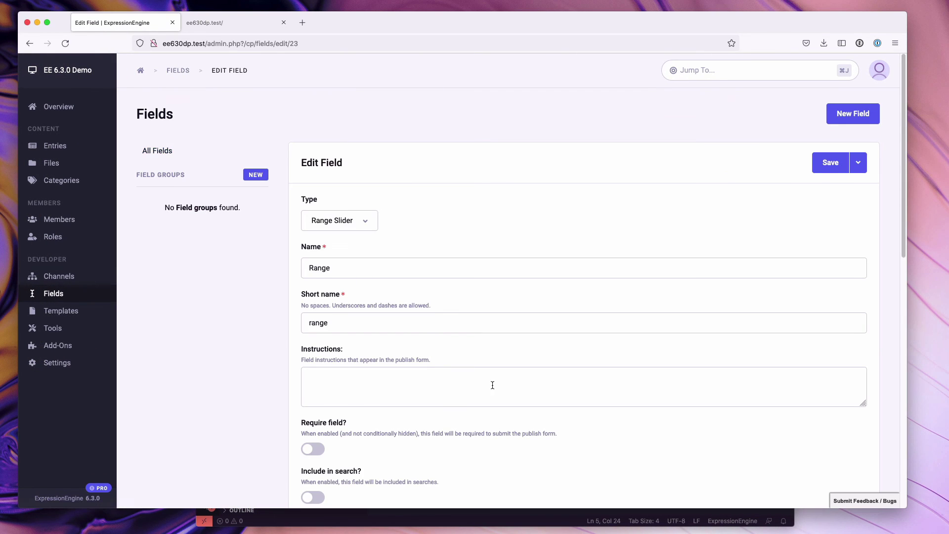
{"action": "scroll", "coordinate": [441, 378], "scroll_direction": "down", "scroll_amount": 15}
{"action": "left_click", "coordinate": [340, 400]}
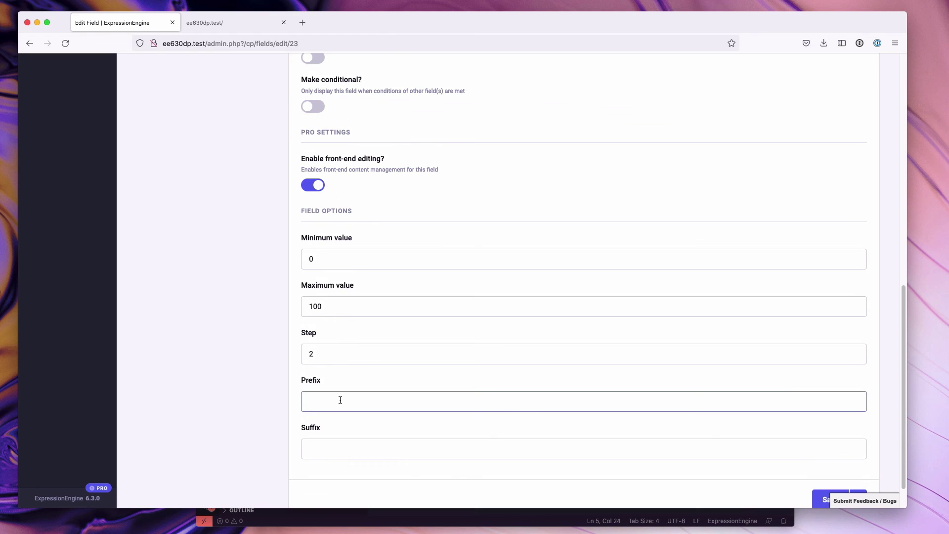
{"action": "type", "text": "Prefix"}
{"action": "key", "text": "Tab"}
{"action": "type", "text": "S"}
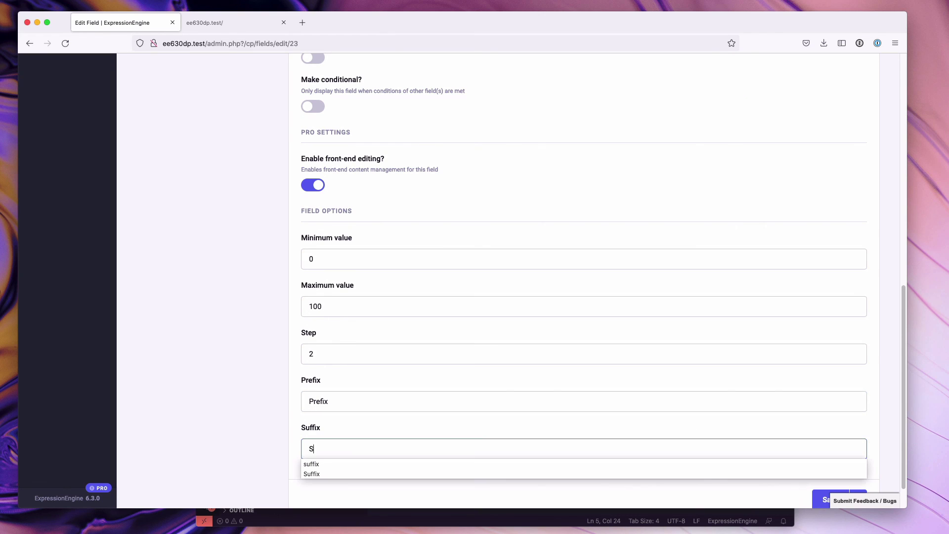
{"action": "scroll", "coordinate": [322, 388], "scroll_direction": "down", "scroll_amount": 2}
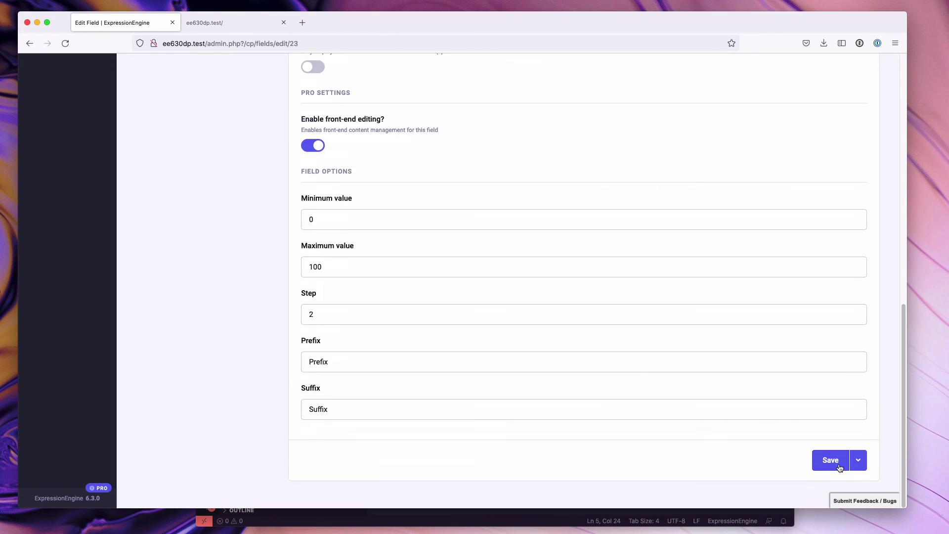
{"action": "left_click", "coordinate": [830, 460]}
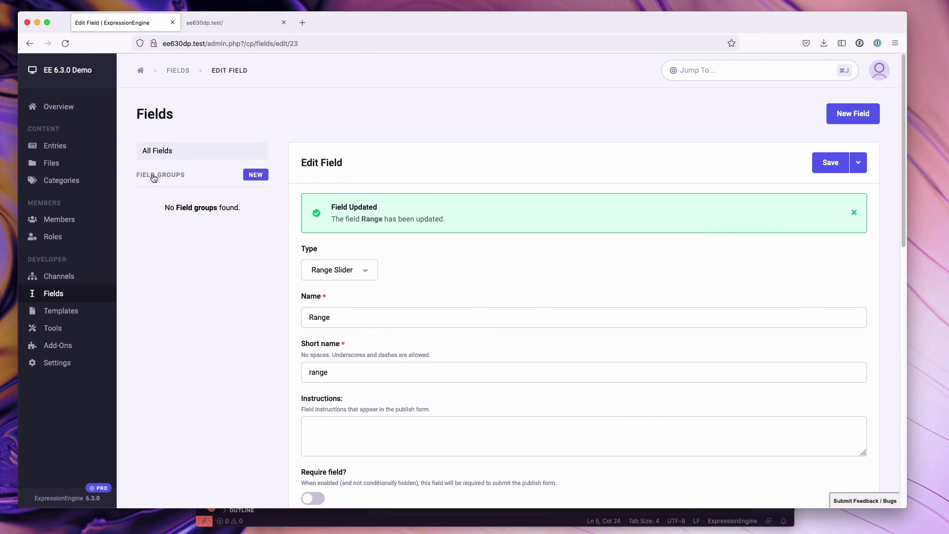
- Reopen Range Demo's preview listing From 10, To 90, Prefix and Suffix, then return to VS Code
{"action": "left_click", "coordinate": [74, 146]}
{"action": "left_click", "coordinate": [198, 228]}
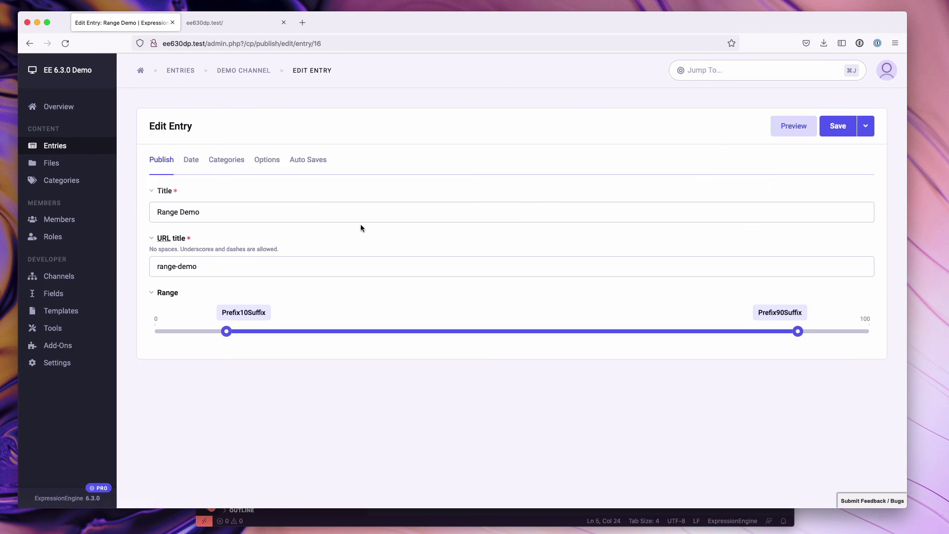
{"action": "left_click", "coordinate": [782, 128]}
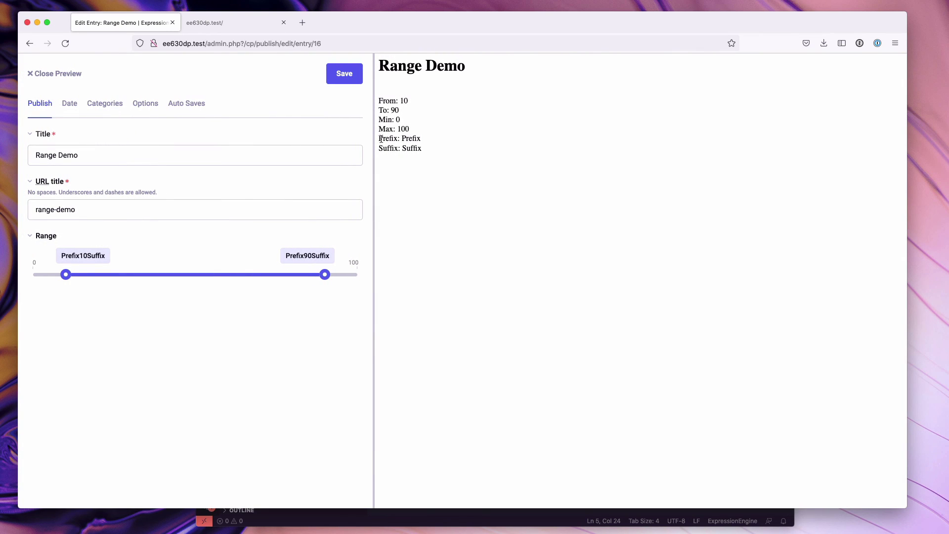
{"action": "key", "text": "super+Tab"}
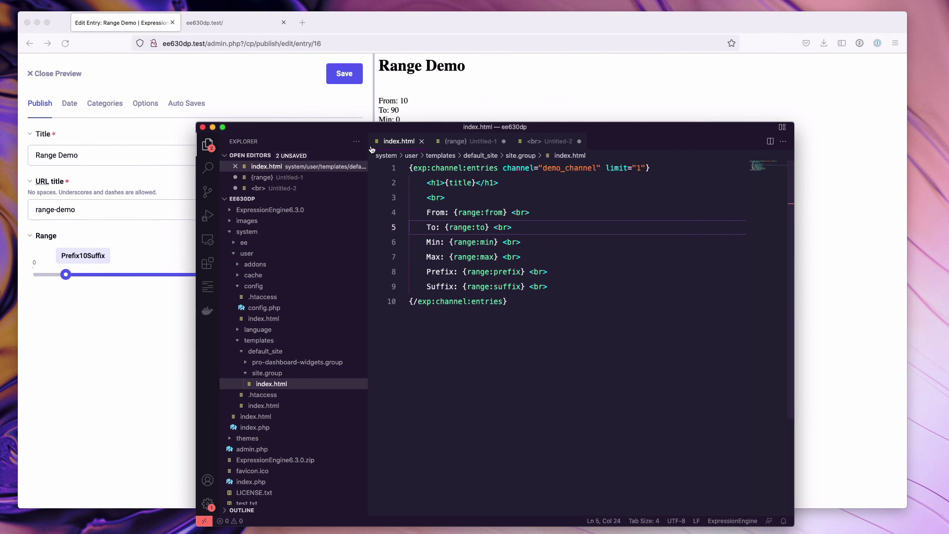